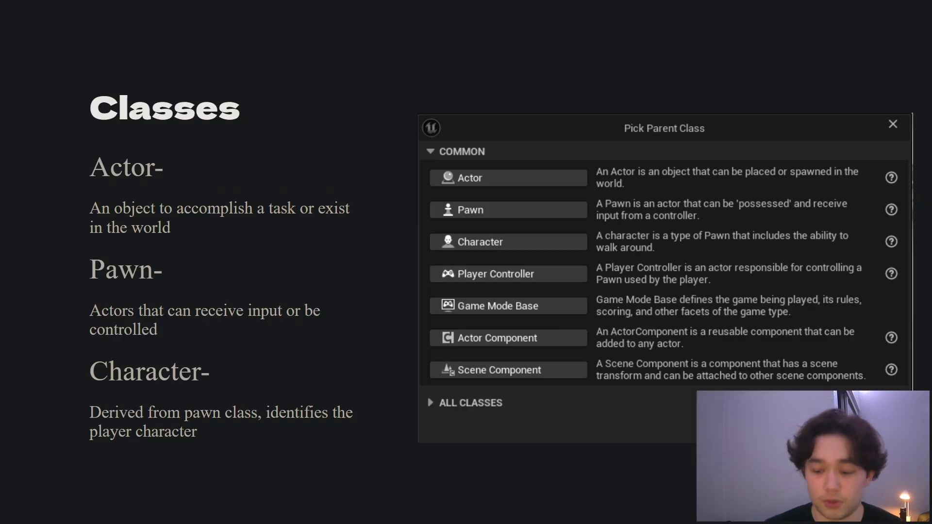
pyautogui.press('Right')
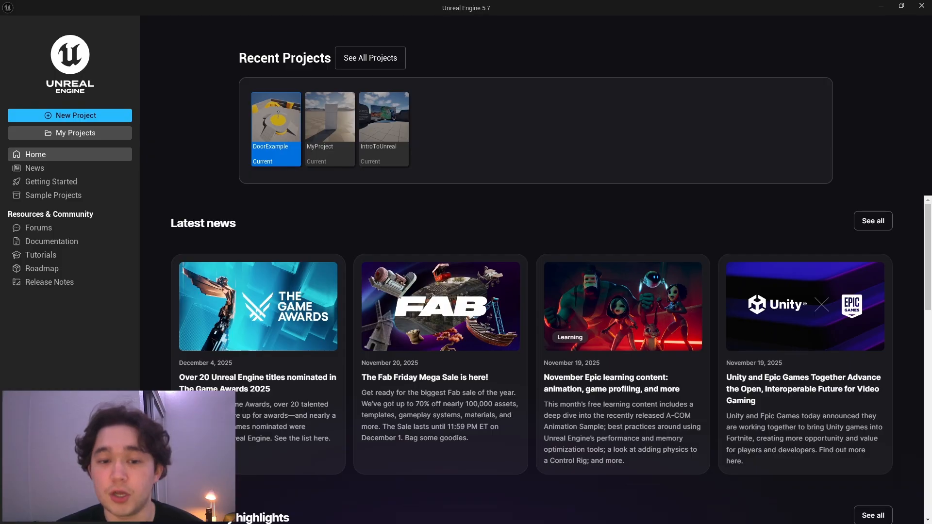
pyautogui.click(98, 115)
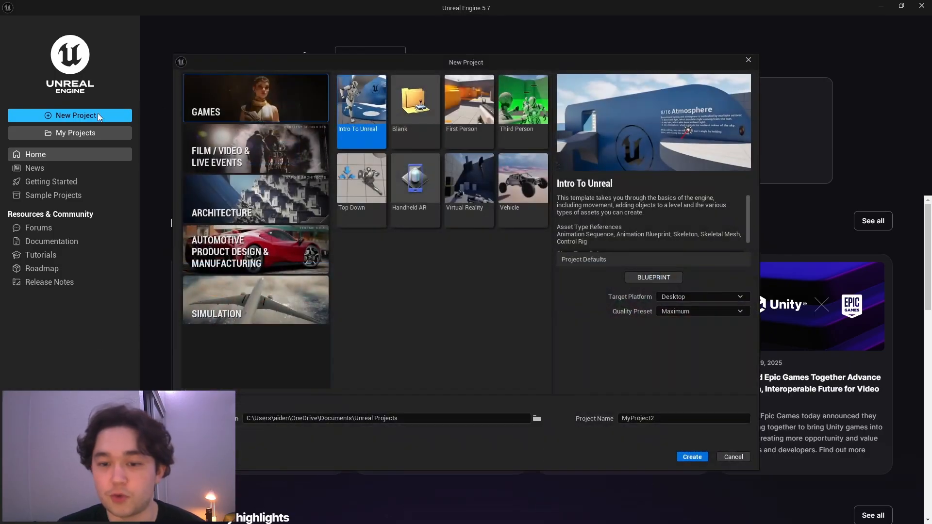
pyautogui.click(476, 130)
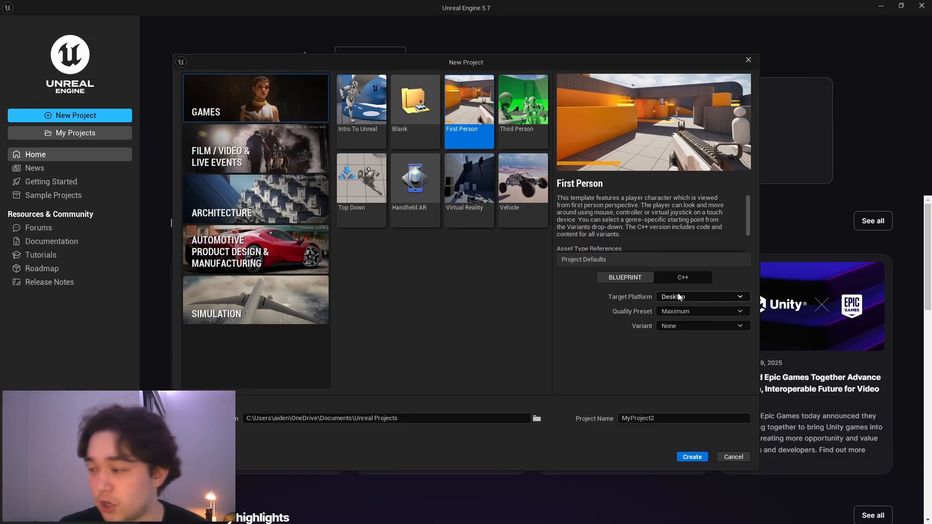
pyautogui.click(689, 327)
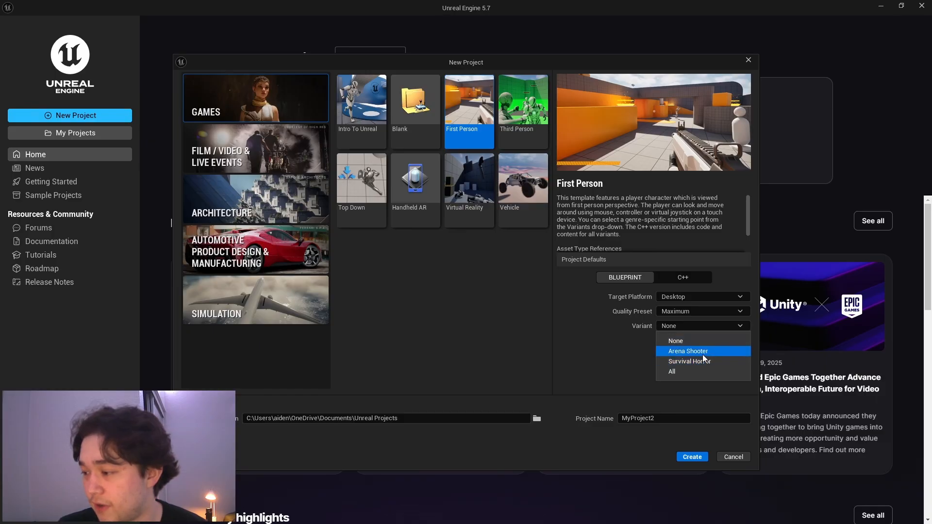
pyautogui.click(701, 351)
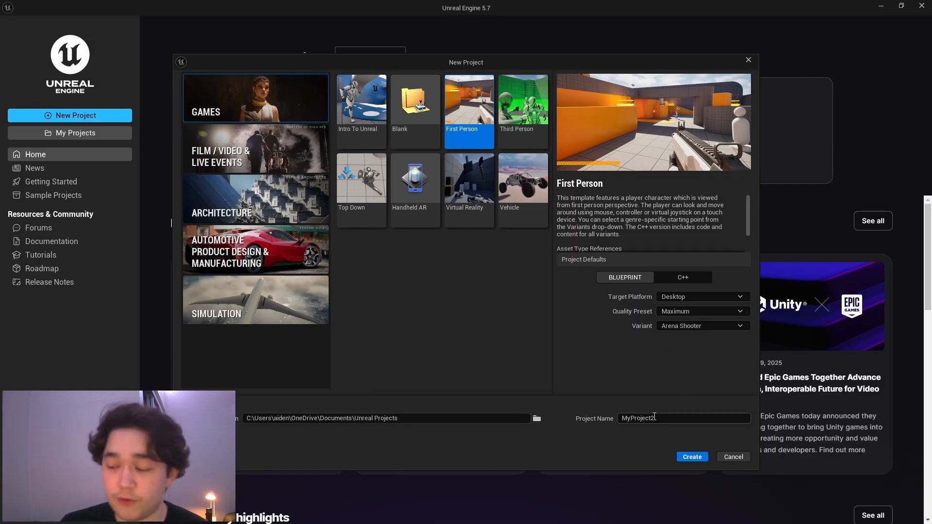
pyautogui.click(734, 457)
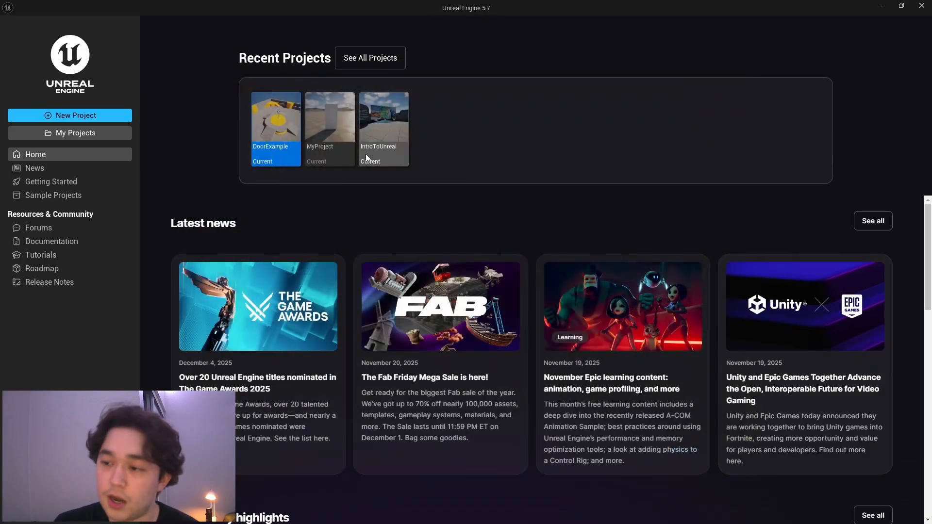
# - Open the existing DoorExample project and create an Actor-based Blueprint class in the Blueprints content folder
pyautogui.doubleClick(294, 167)
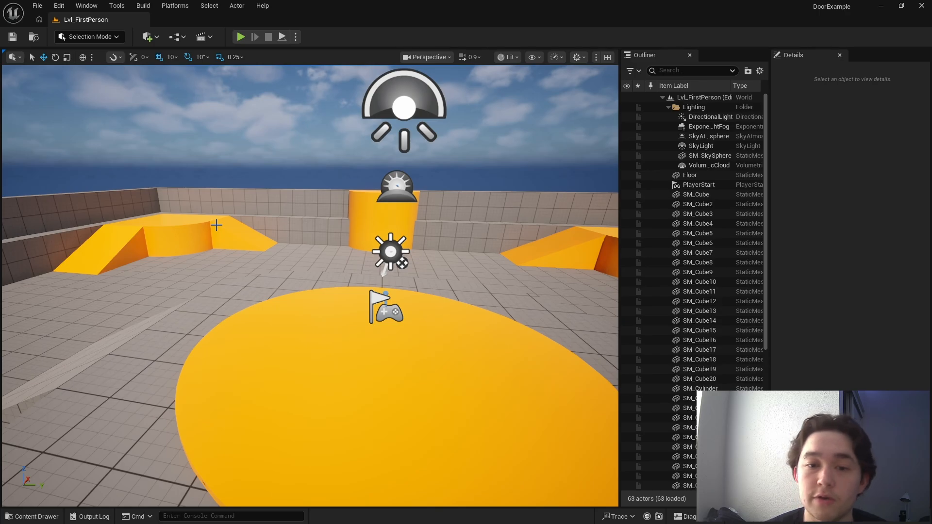
pyautogui.click(32, 517)
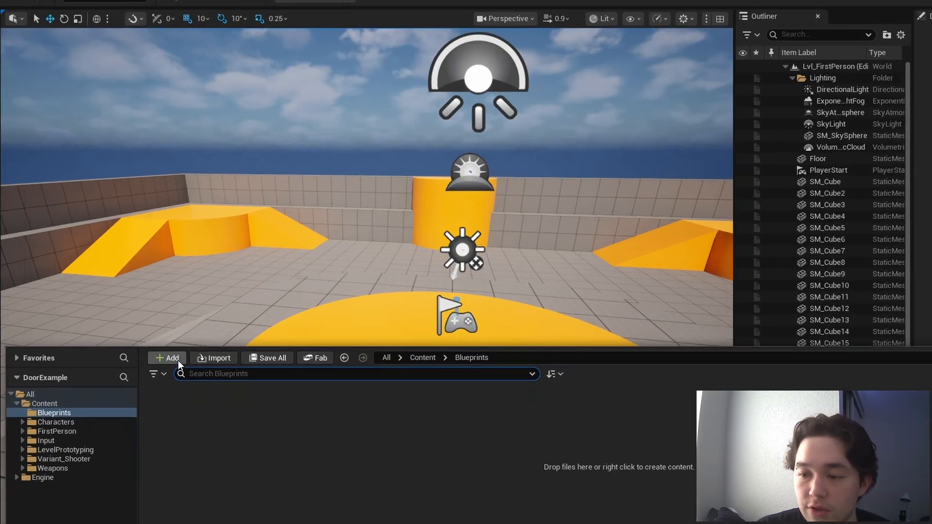
pyautogui.click(142, 343)
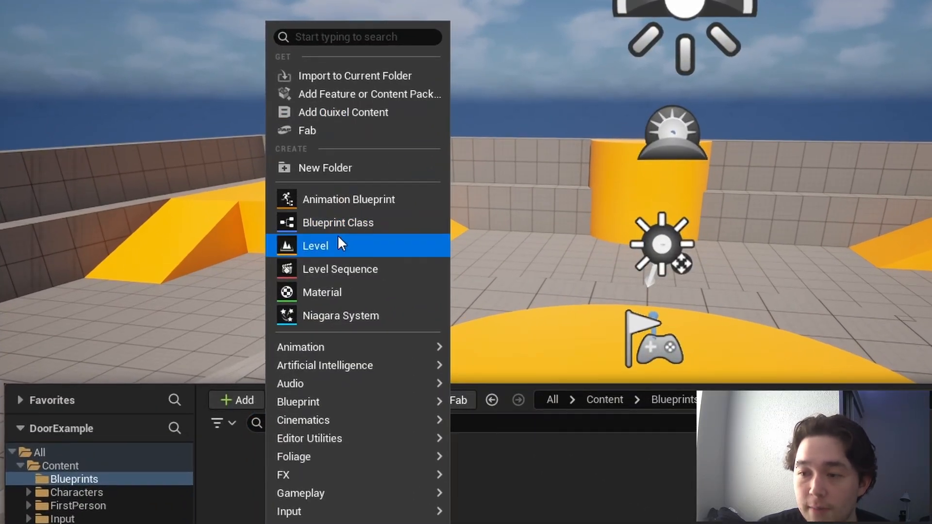
pyautogui.rightClick(520, 520)
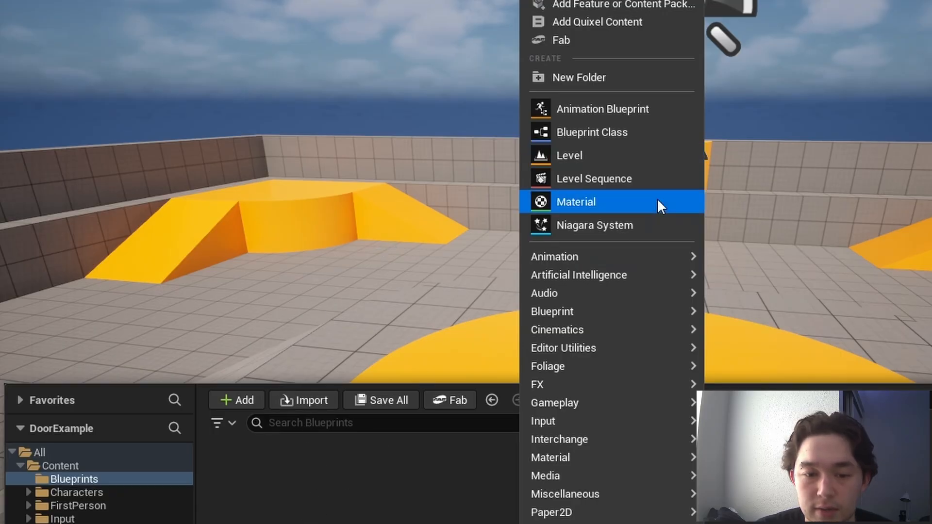
pyautogui.click(627, 132)
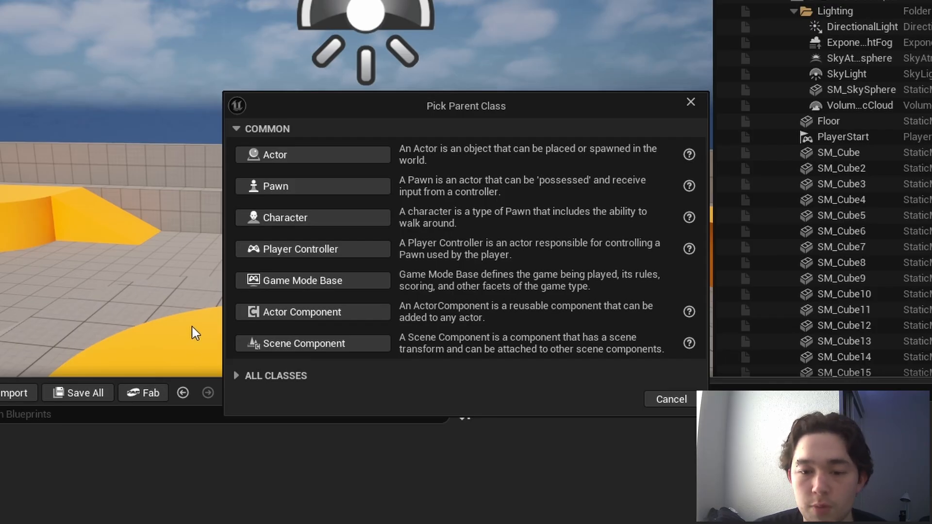
pyautogui.click(351, 156)
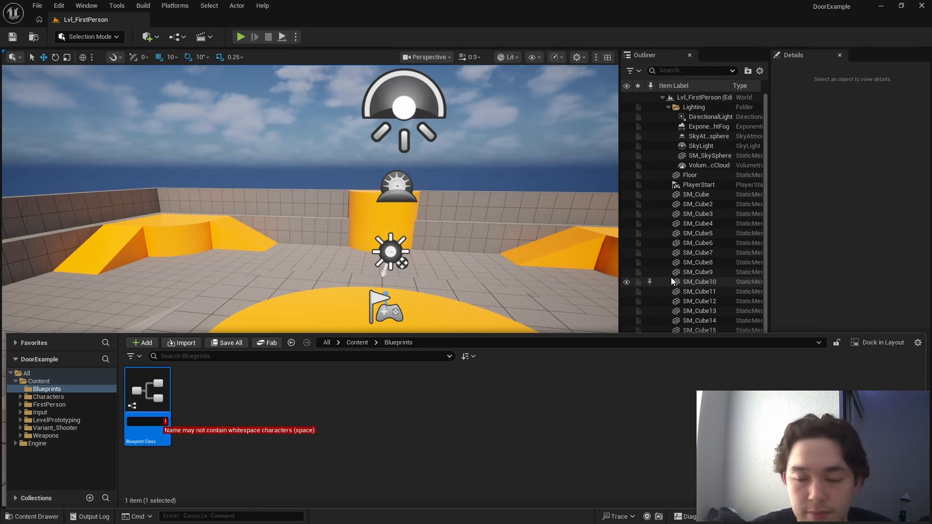
# - Name the new Blueprint class DoorExample
pyautogui.write('Door')
pyautogui.press('BackSpace')
pyautogui.press('BackSpace')
pyautogui.press('BackSpace')
pyautogui.press('BackSpace')
pyautogui.press('BackSpace')
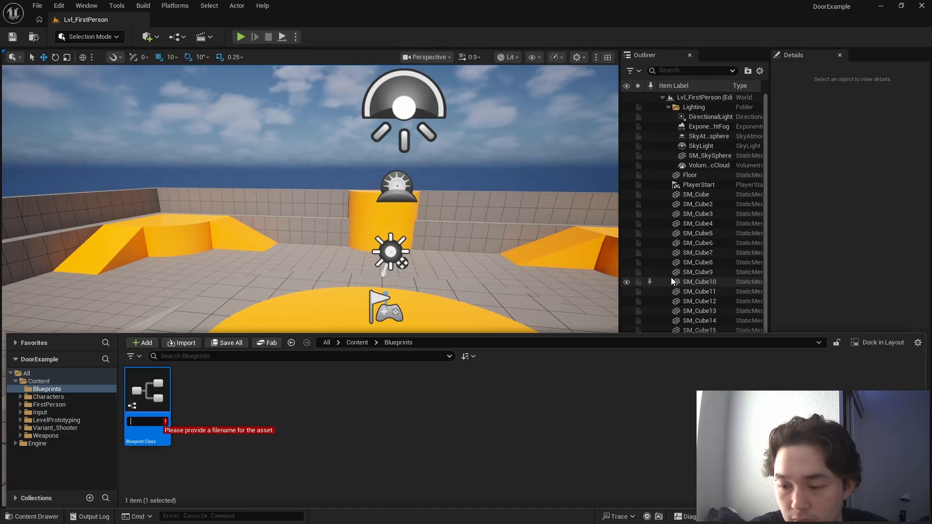
pyautogui.write('Door')
pyautogui.press('BackSpace')
pyautogui.write('Examp')
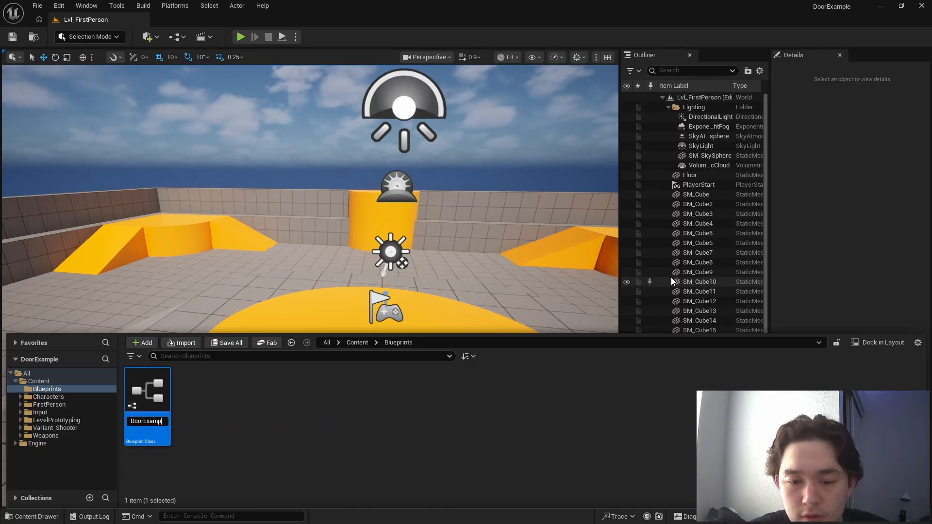
pyautogui.write('le')
pyautogui.press('Return')
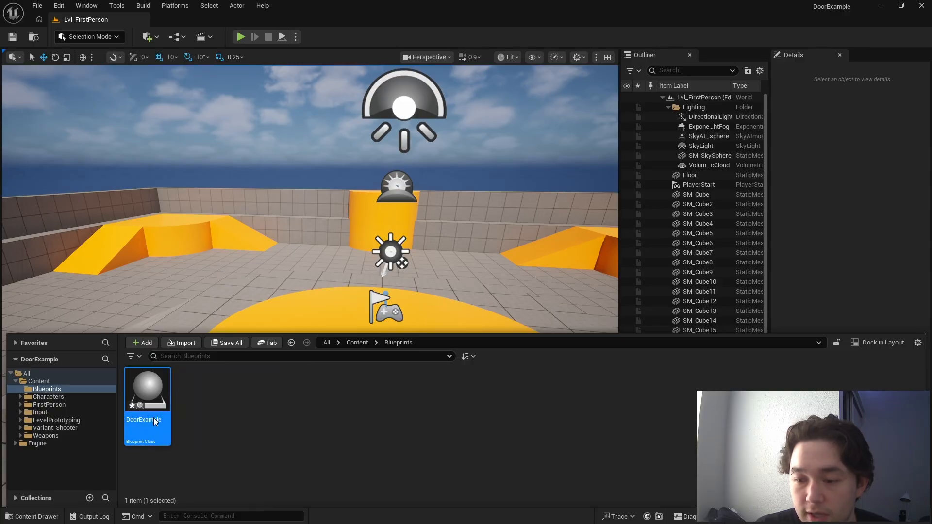
# - Open the DoorExample Blueprint for editing and tidy its layout by widening the details and components areas and closing the Construction Script
pyautogui.hotkey('ctrl', 'space')
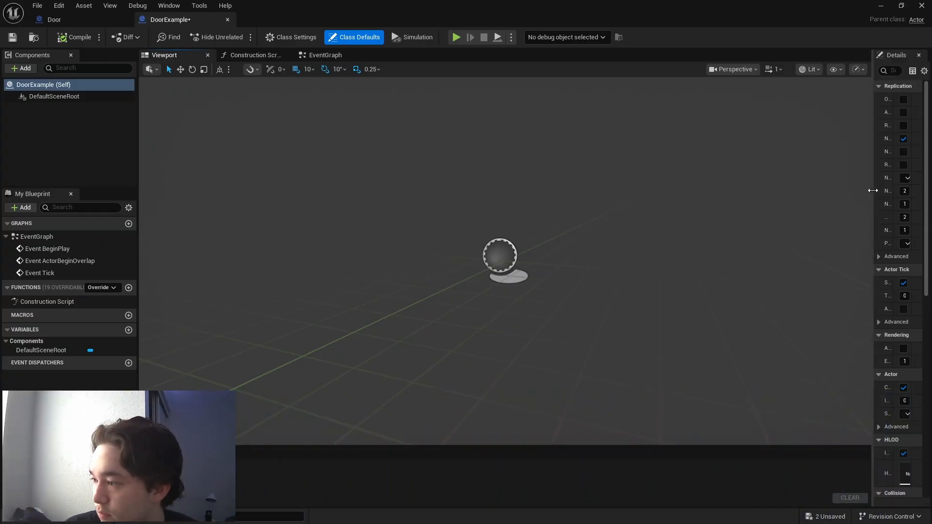
pyautogui.moveTo(872, 192); pyautogui.dragTo(696, 172)
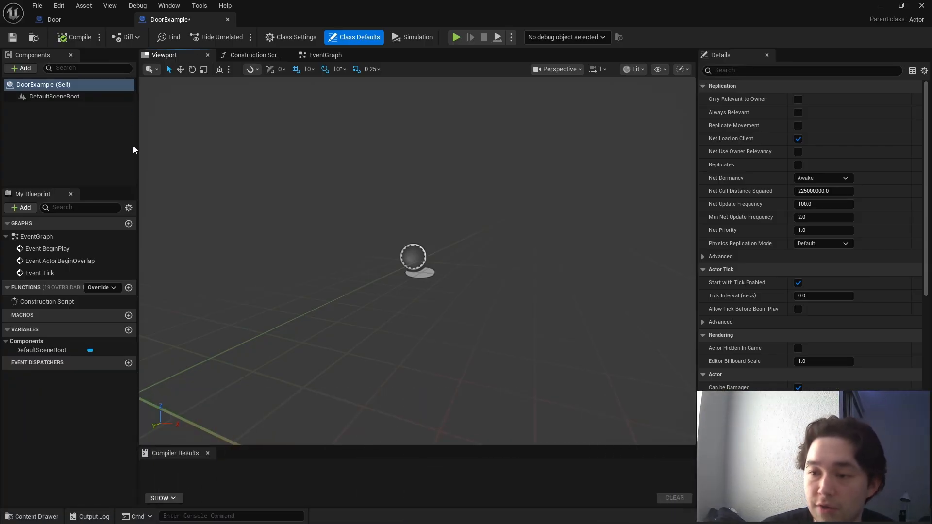
pyautogui.moveTo(139, 147); pyautogui.dragTo(218, 156)
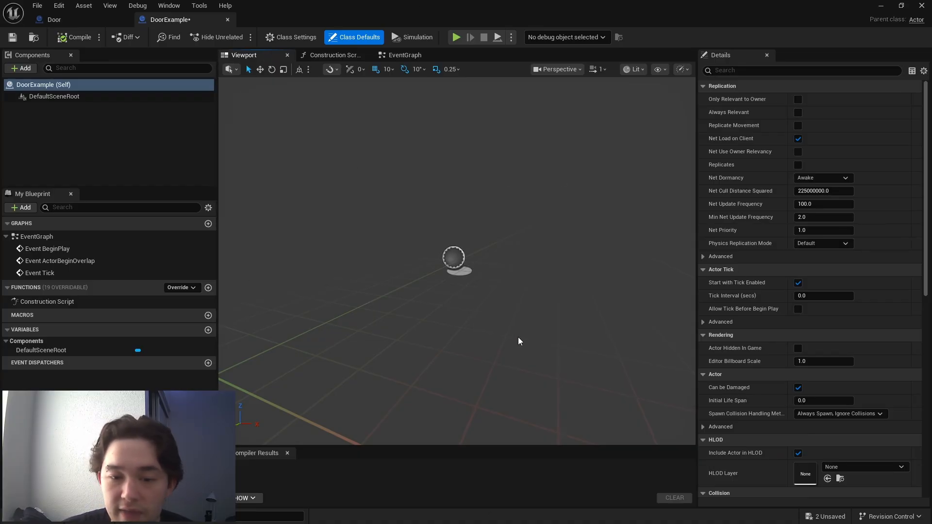
pyautogui.click(366, 55)
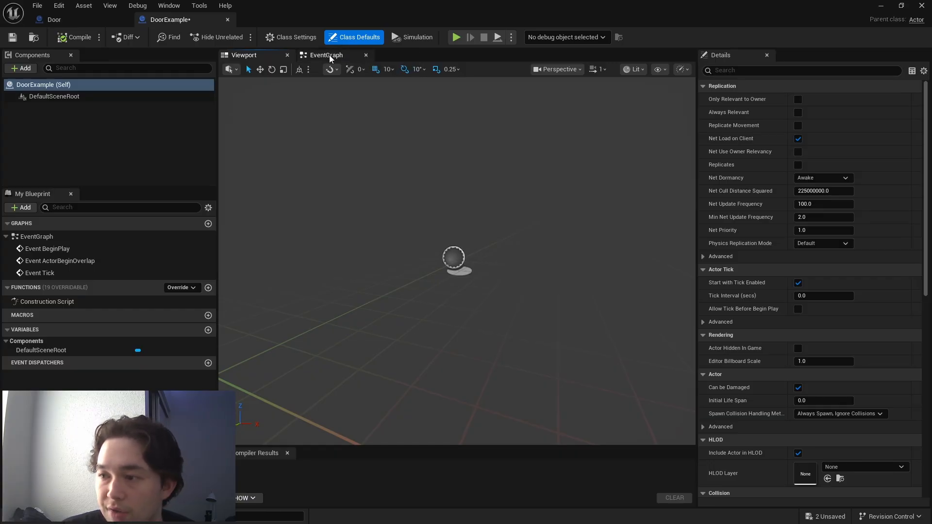
# - Look over the default event nodes in the Blueprint's event graph, returning to the 3D preview
pyautogui.click(329, 55)
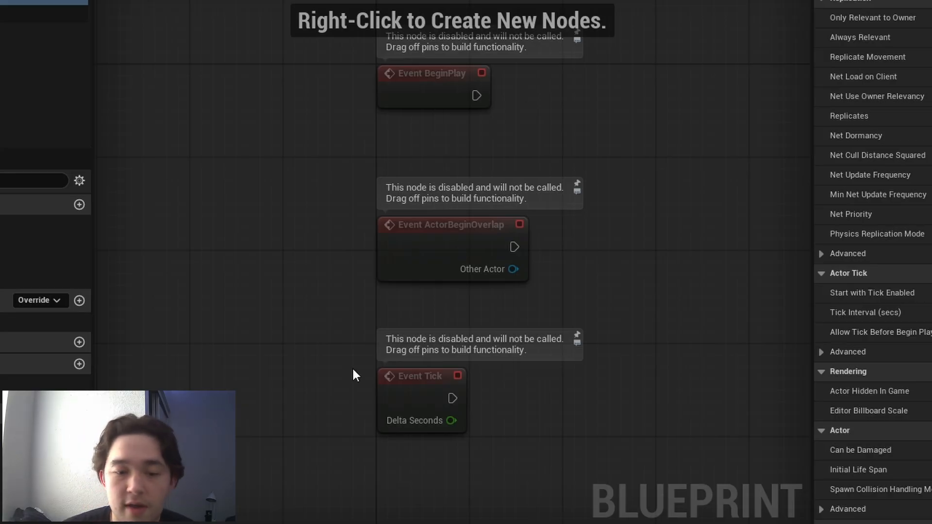
pyautogui.scroll(-1, 646, 372)
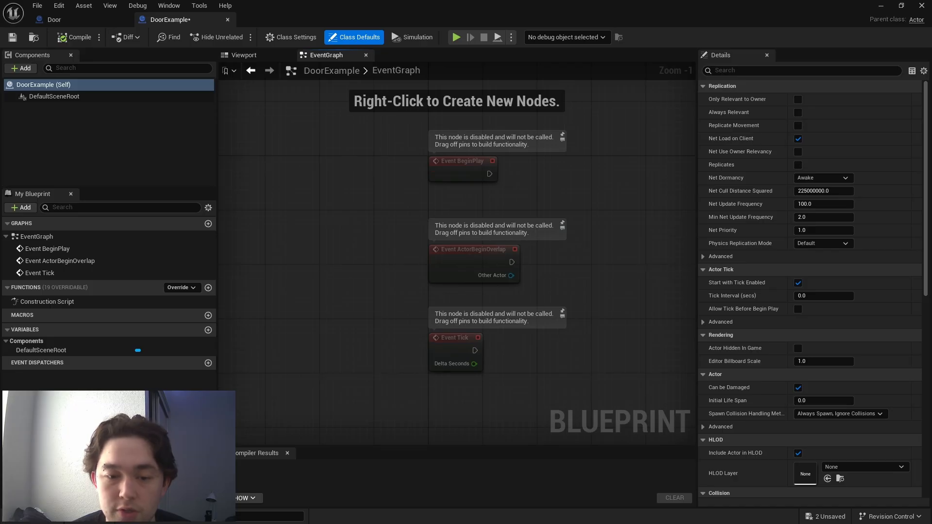
pyautogui.click(243, 55)
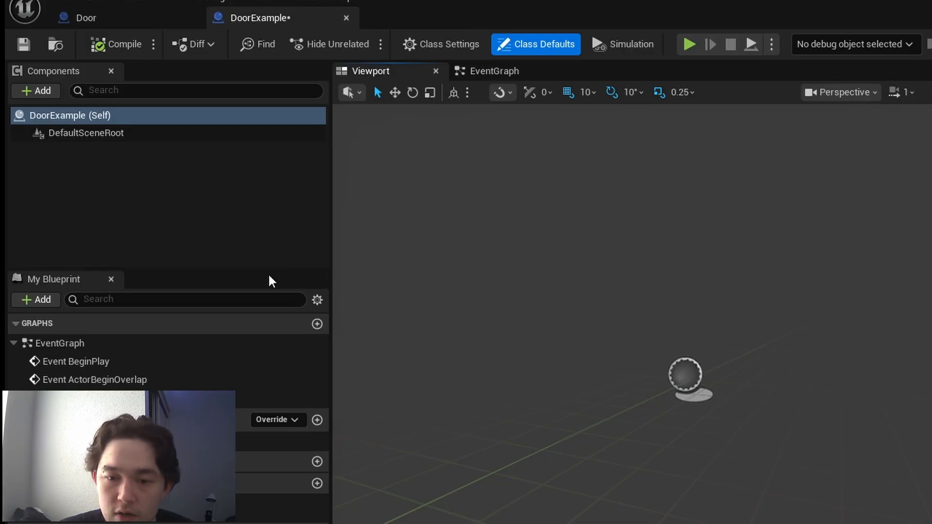
# - Add a Cube component to the DoorExample Blueprint
pyautogui.click(160, 176)
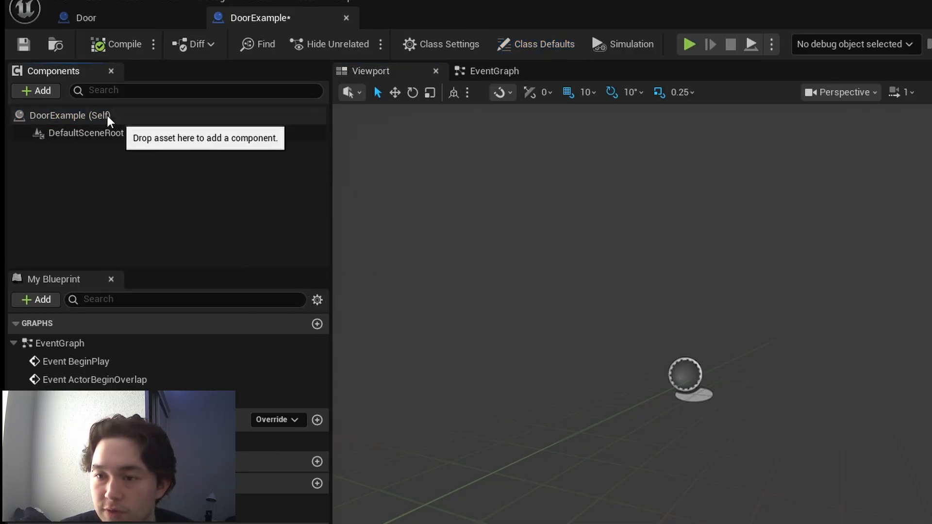
pyautogui.click(46, 92)
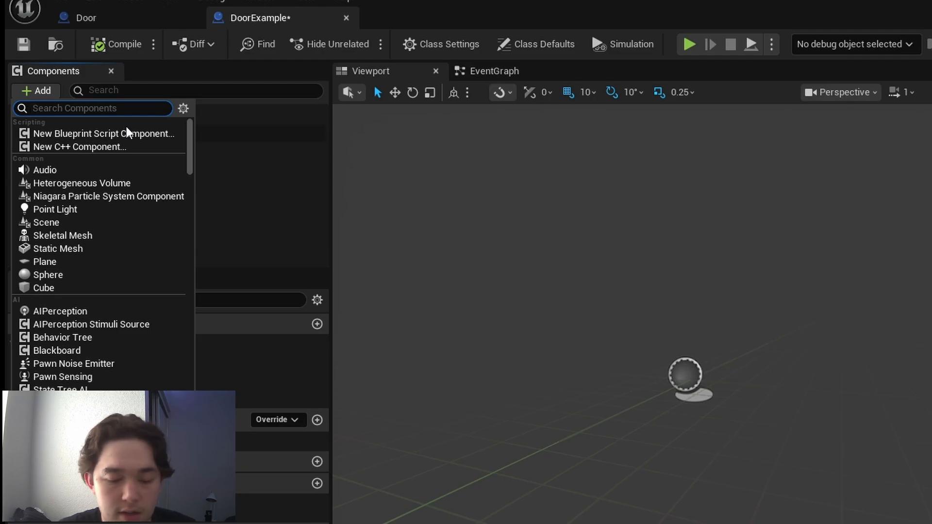
pyautogui.write('cube')
pyautogui.click(144, 132)
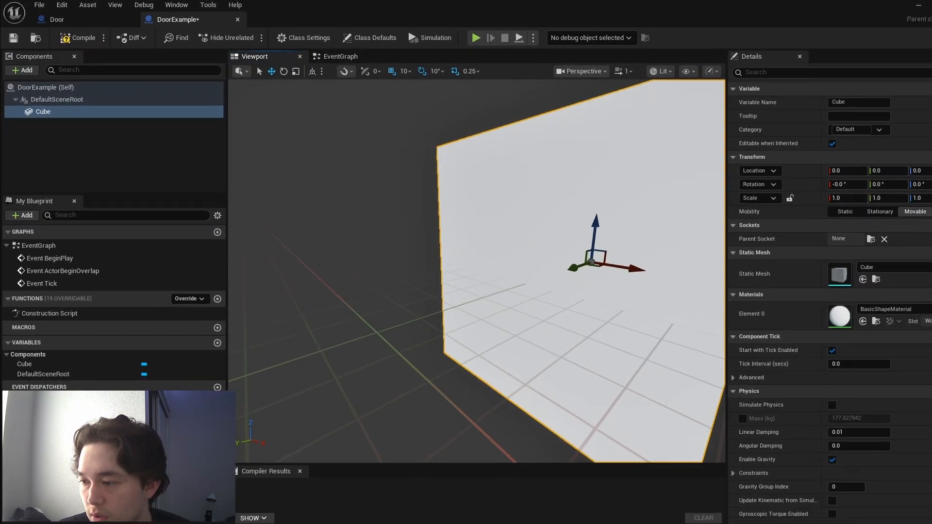
# - Scale the cube down along its Y axis to 0.25 to form a thin door slab
pyautogui.moveTo(476, 272); pyautogui.dragTo(442, 238, button='right')
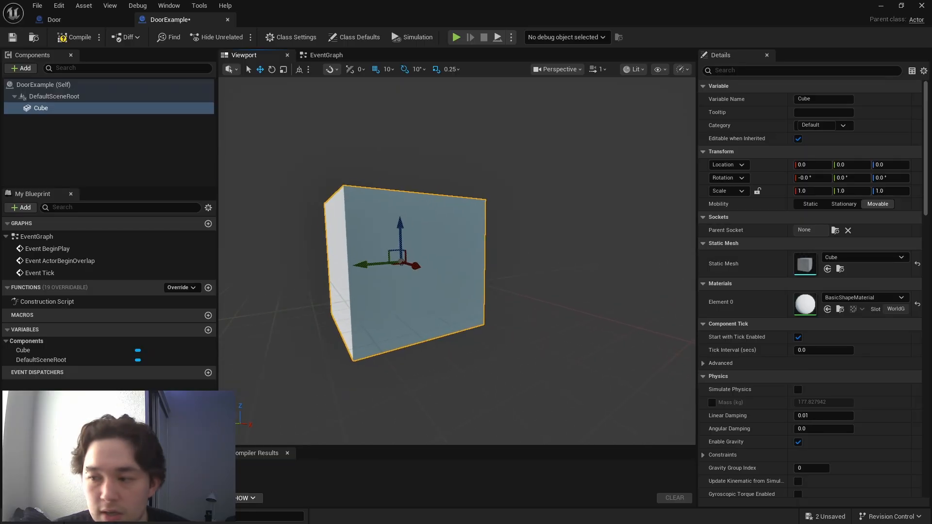
pyautogui.click(284, 69)
pyautogui.moveTo(368, 265); pyautogui.dragTo(388, 265)
pyautogui.moveTo(356, 226); pyautogui.dragTo(378, 246, button='right')
pyautogui.press('d')
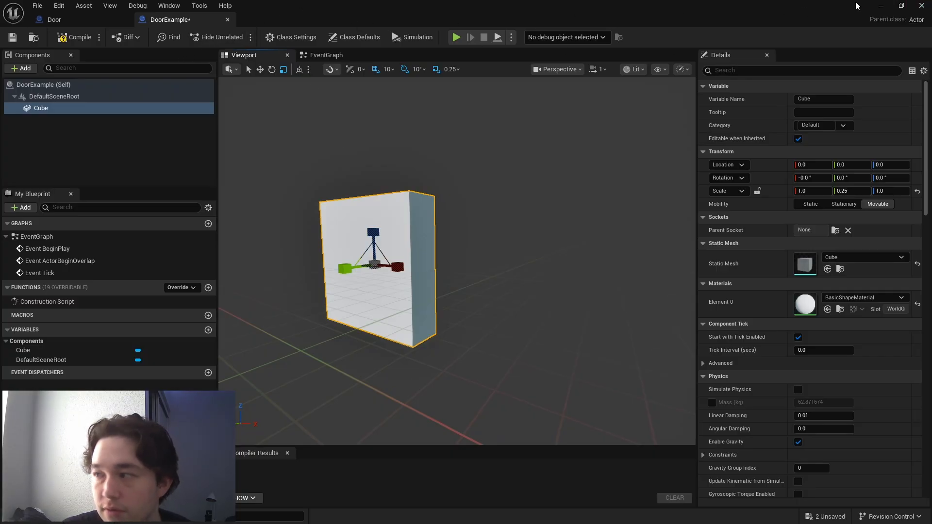
# - Place an instance of the DoorExample Blueprint on the yellow platform in the level, at about X -50, Y -200, Z 210
pyautogui.click(880, 6)
pyautogui.click(58, 520)
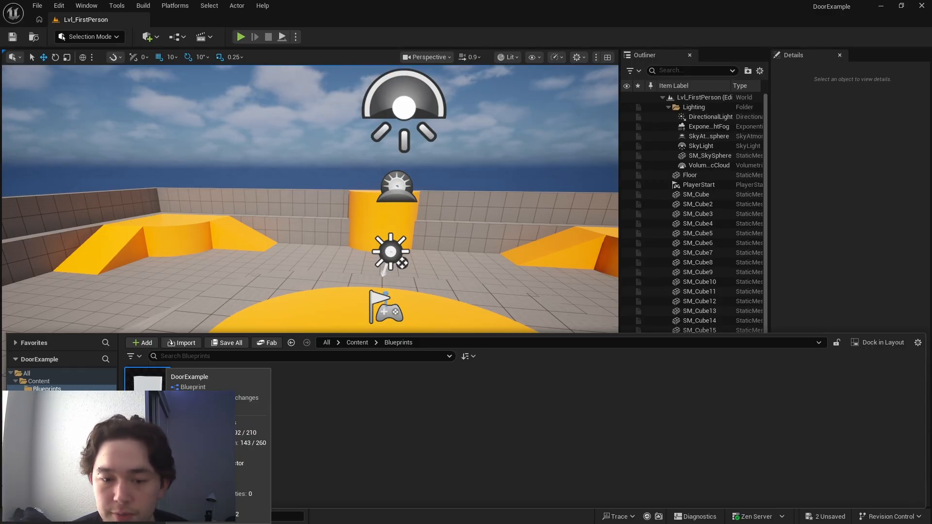
pyautogui.moveTo(147, 381); pyautogui.dragTo(277, 341)
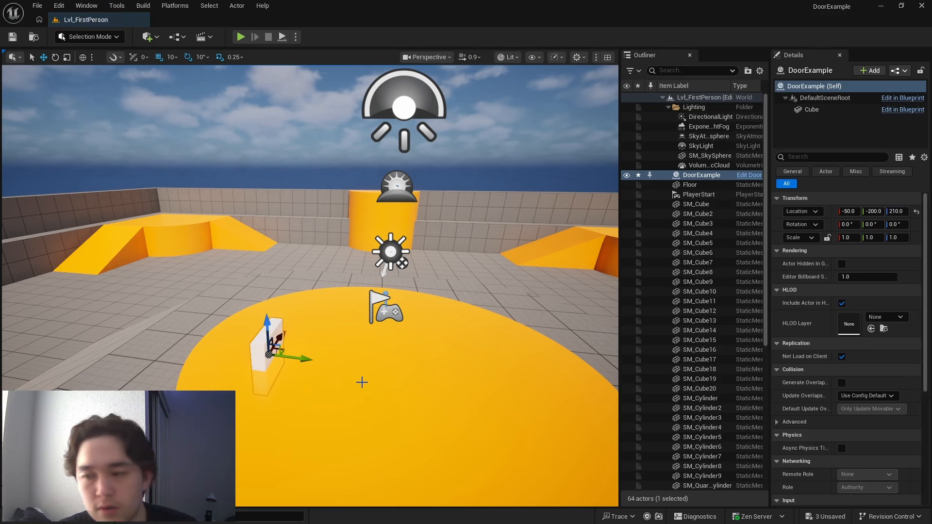
pyautogui.hotkey('ctrl', 'z')
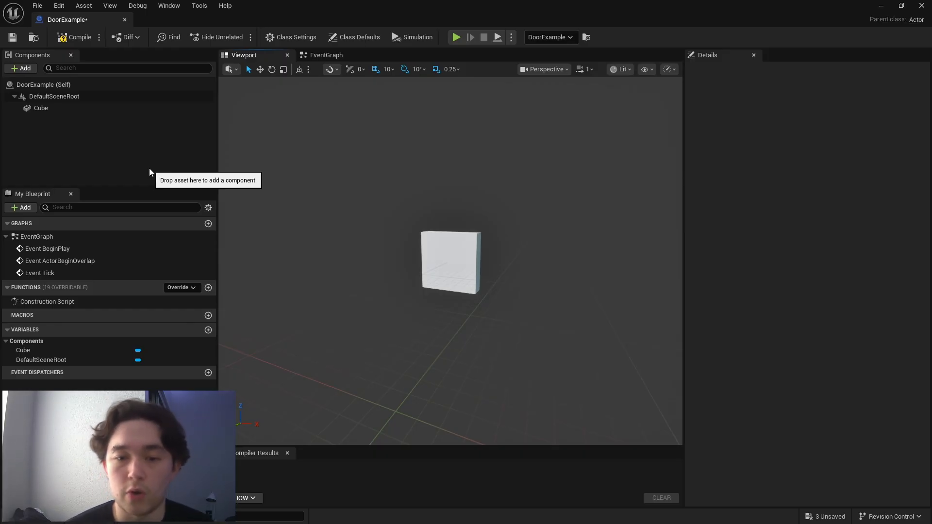
# - Add a Box Collision component to the DoorExample Blueprint
pyautogui.click(19, 69)
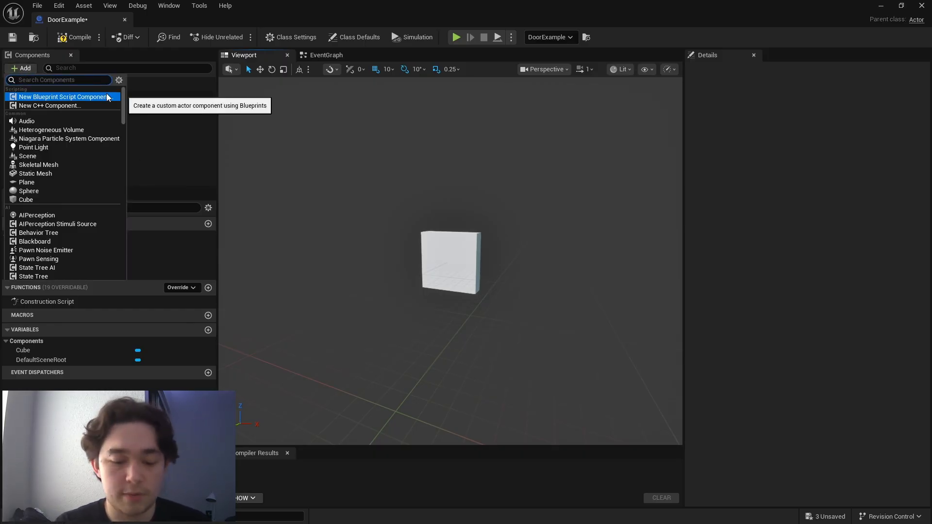
pyautogui.write('box col')
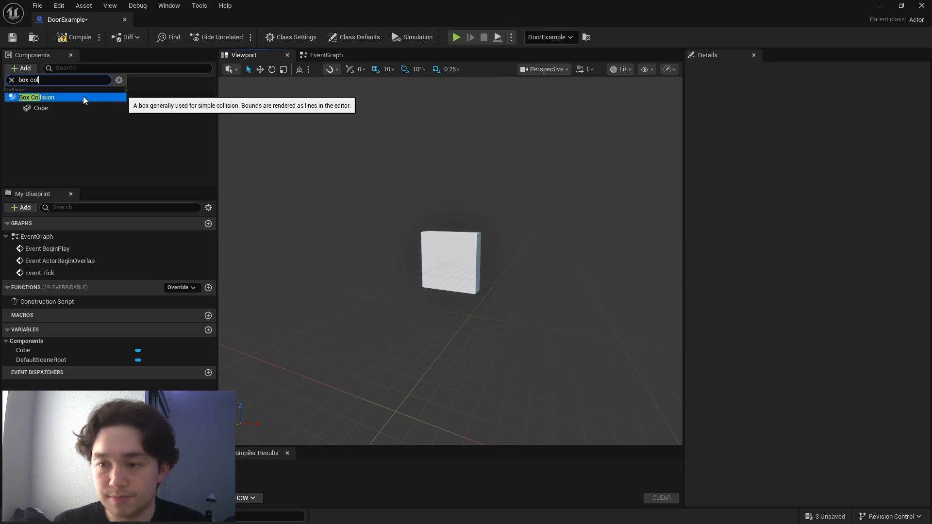
pyautogui.click(68, 98)
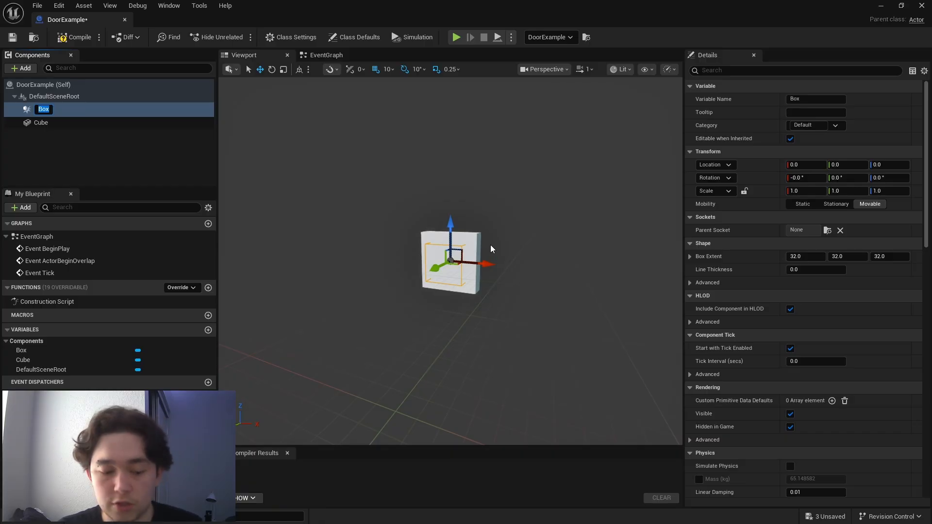
# - Add an On Component Begin Overlap event for the Box collision component to the event graph
pyautogui.moveTo(509, 237); pyautogui.dragTo(449, 255, button='right')
pyautogui.press('d')
pyautogui.press('w')
pyautogui.moveTo(523, 278)
pyautogui.mouseDown(button='right')
pyautogui.moveTo(502, 258)
pyautogui.moveTo(523, 278)
pyautogui.mouseUp(button='right')
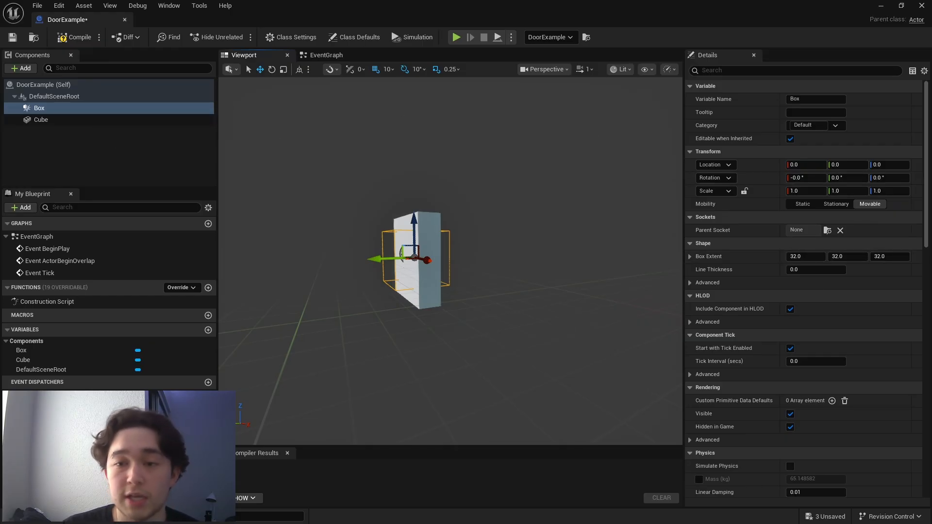
pyautogui.scroll(-2, 768, 285)
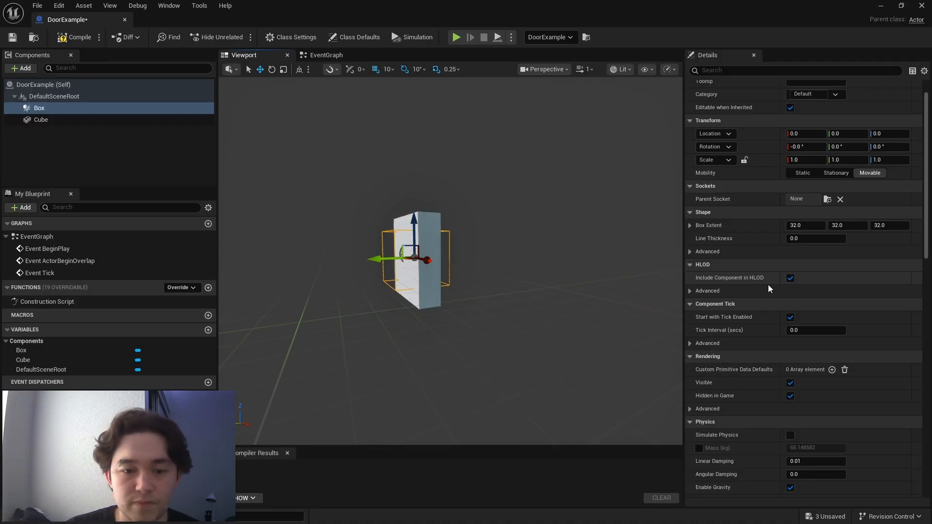
pyautogui.scroll(-10, 768, 285)
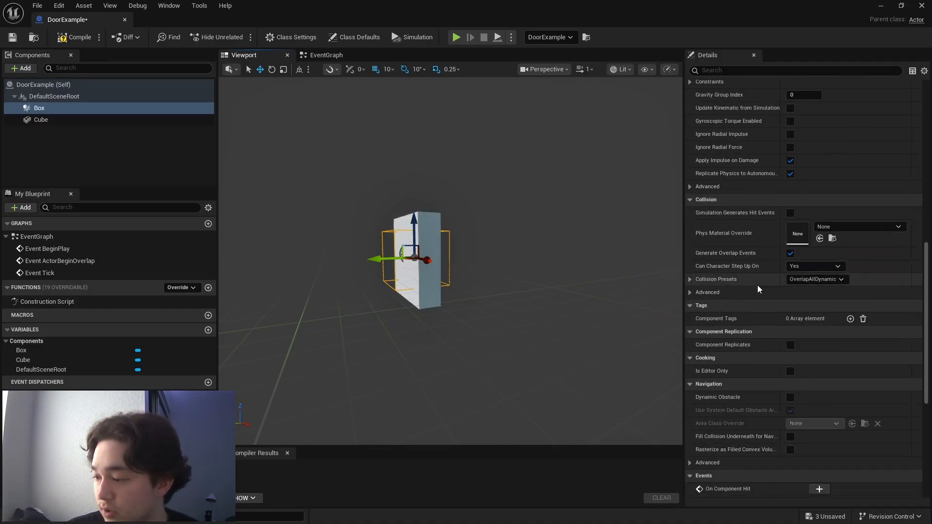
pyautogui.scroll(-6, 758, 287)
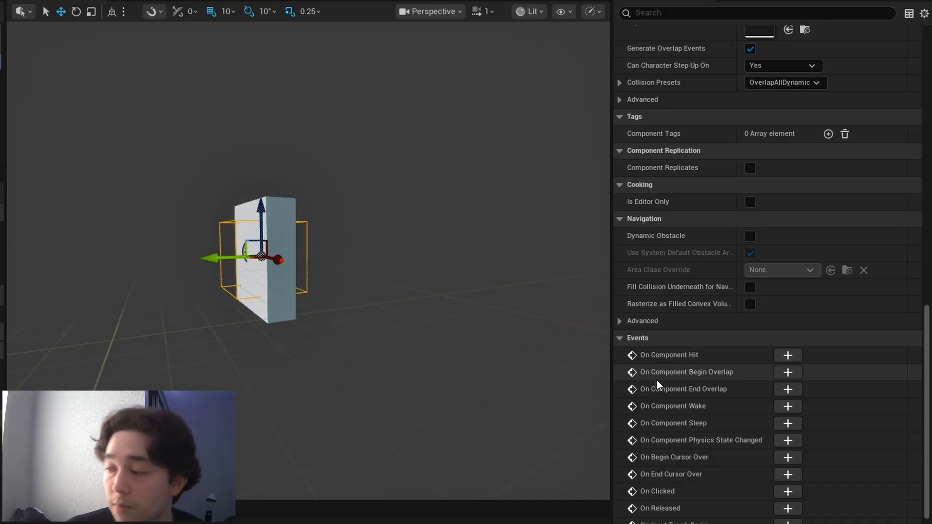
pyautogui.click(787, 372)
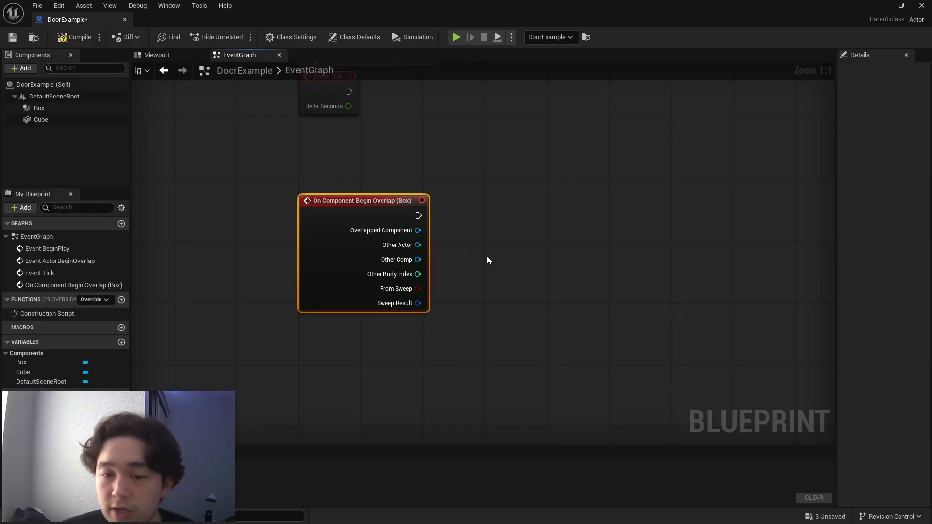
# - Add a Cast To BP_FirstPersonCharacter node after the Box overlap event and connect Other Actor to its Object input
pyautogui.moveTo(419, 215); pyautogui.dragTo(530, 223)
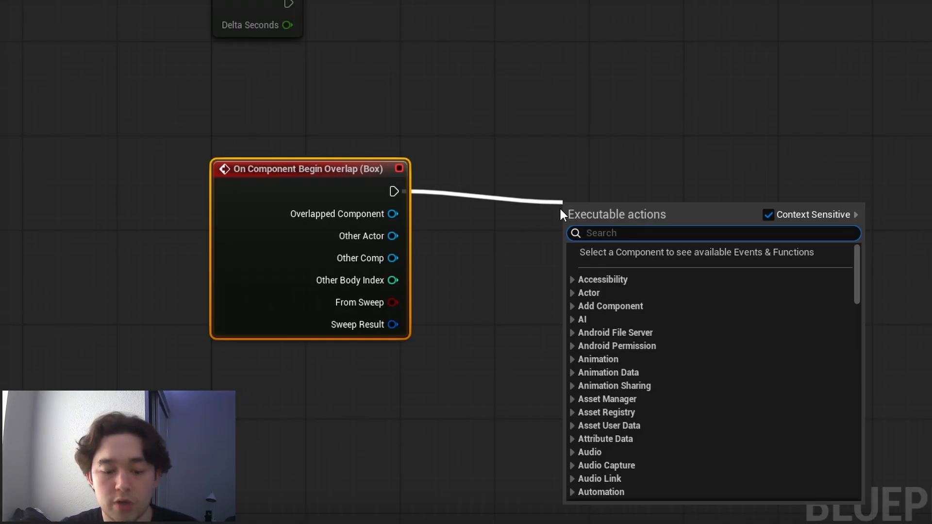
pyautogui.write('Cast ')
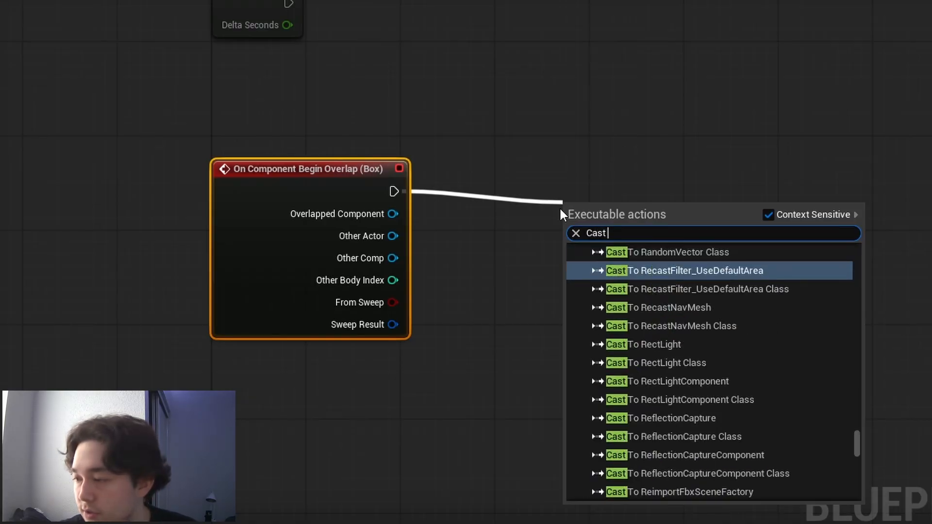
pyautogui.write('to BP_')
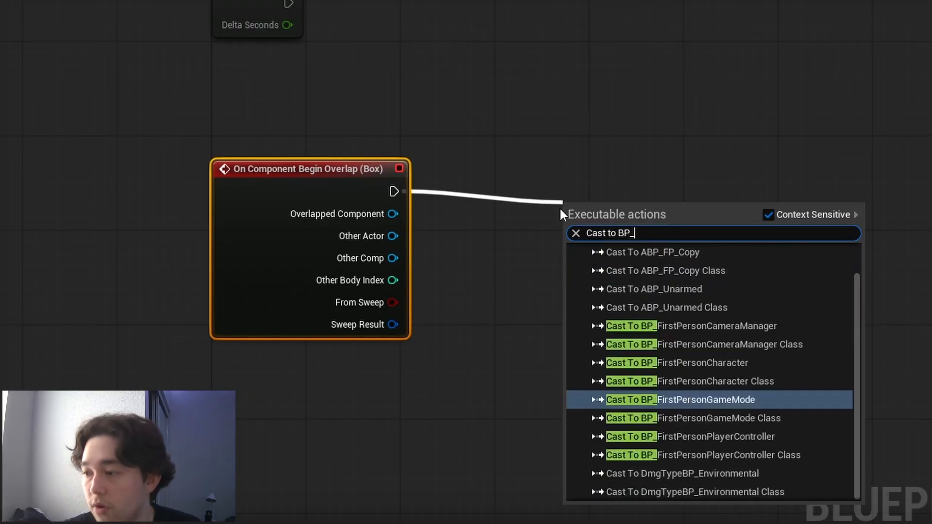
pyautogui.click(744, 366)
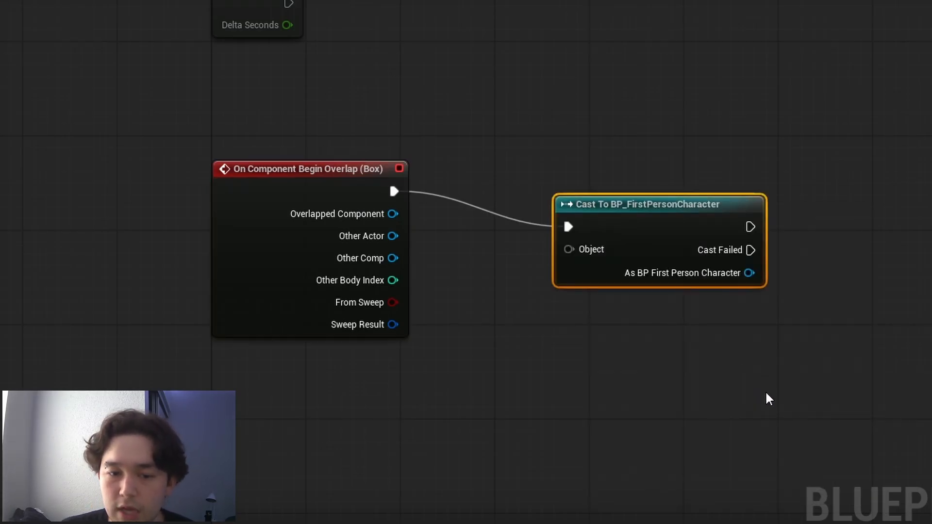
pyautogui.moveTo(562, 259)
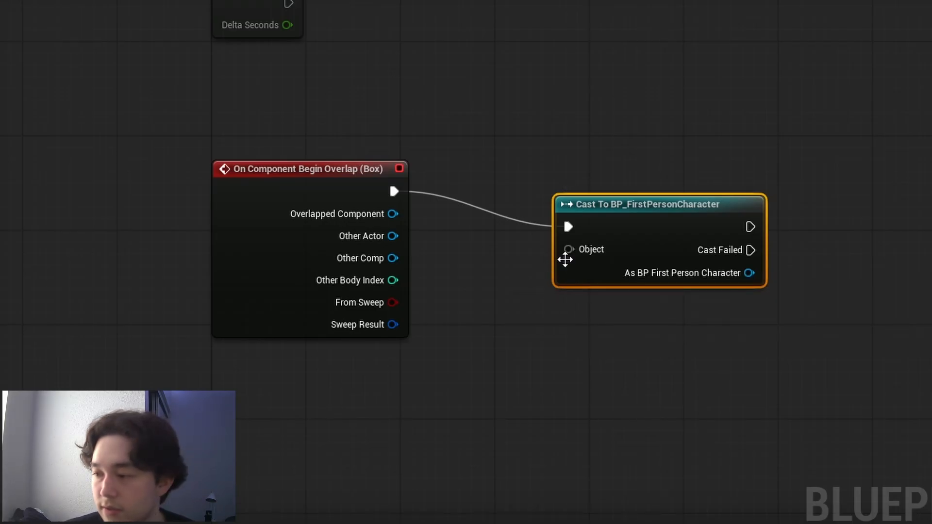
pyautogui.moveTo(569, 249); pyautogui.dragTo(388, 235)
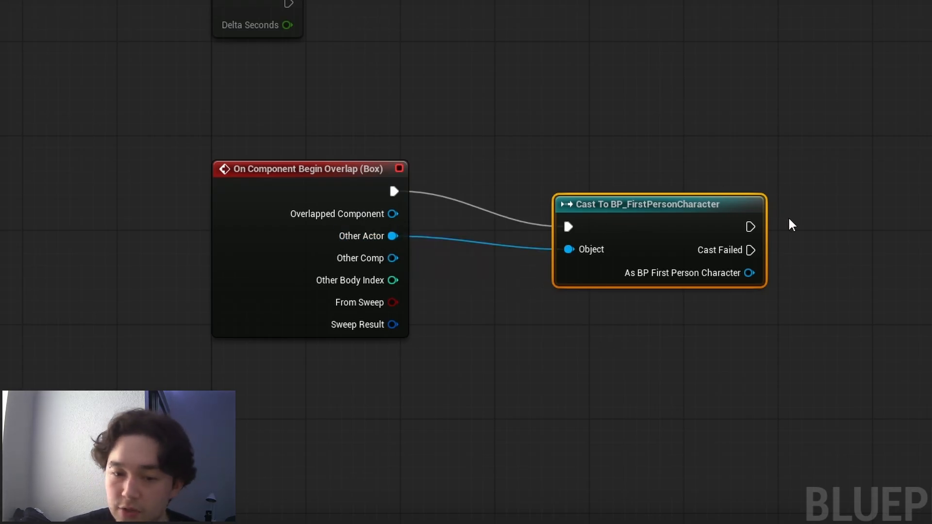
# - Add a Set Relative Location (Cube) node to the cast's success output and space it clear of the cast node
pyautogui.moveTo(751, 227); pyautogui.dragTo(847, 226)
pyautogui.moveTo(630, 206); pyautogui.dragTo(583, 194)
pyautogui.moveTo(656, 203); pyautogui.dragTo(770, 206)
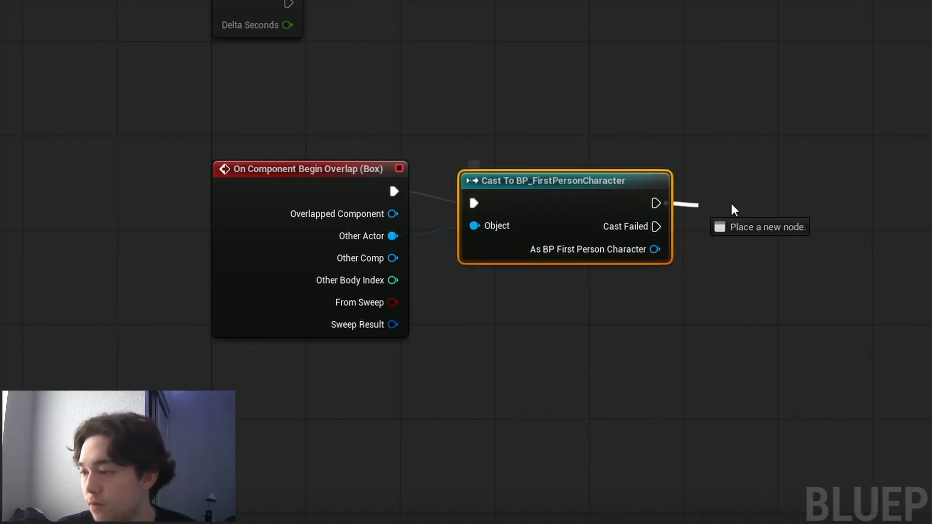
pyautogui.write('Set rela')
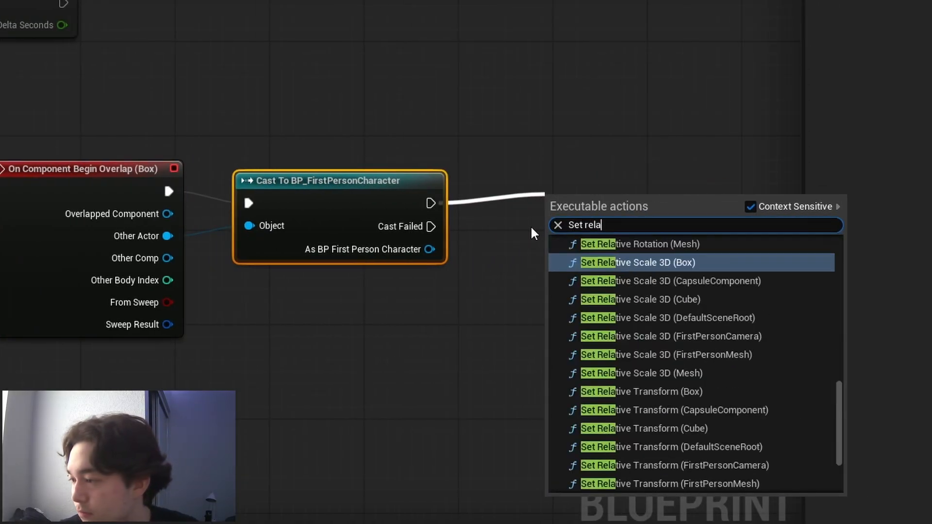
pyautogui.write('tive lo')
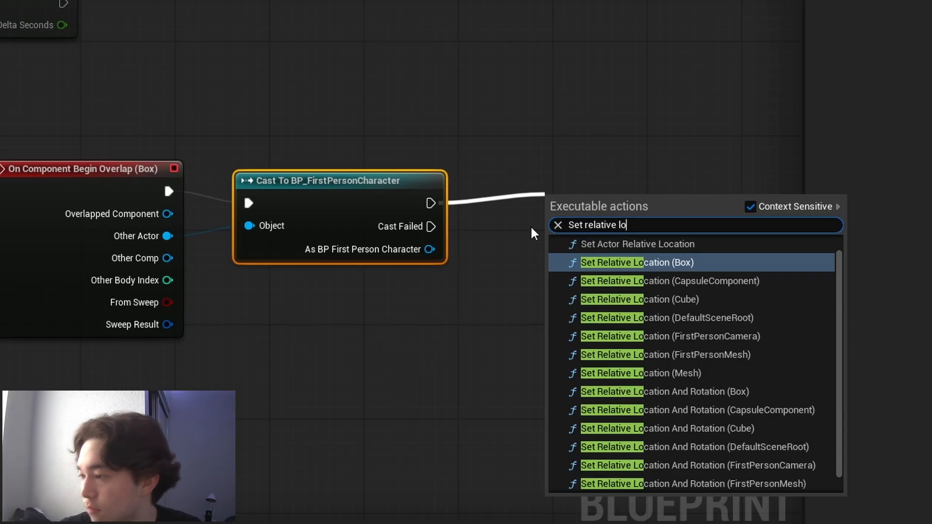
pyautogui.click(648, 300)
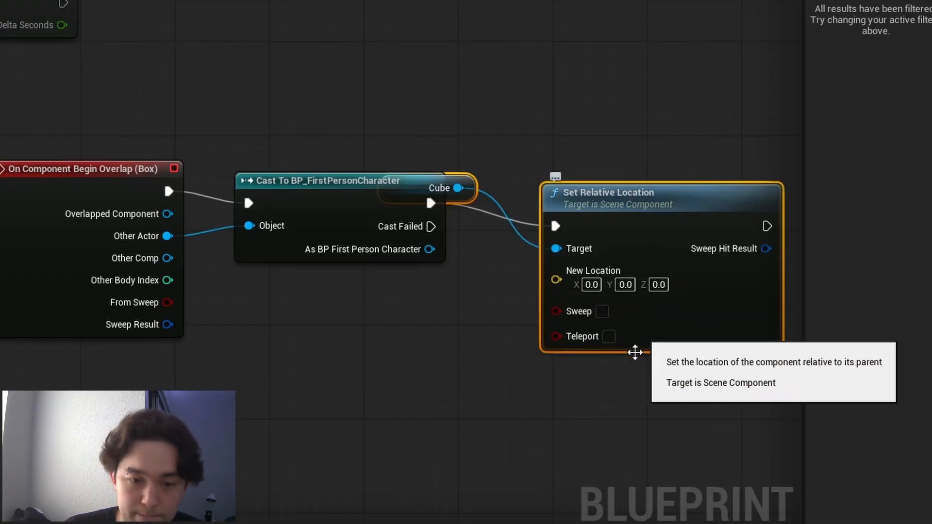
pyautogui.moveTo(418, 188); pyautogui.dragTo(432, 159)
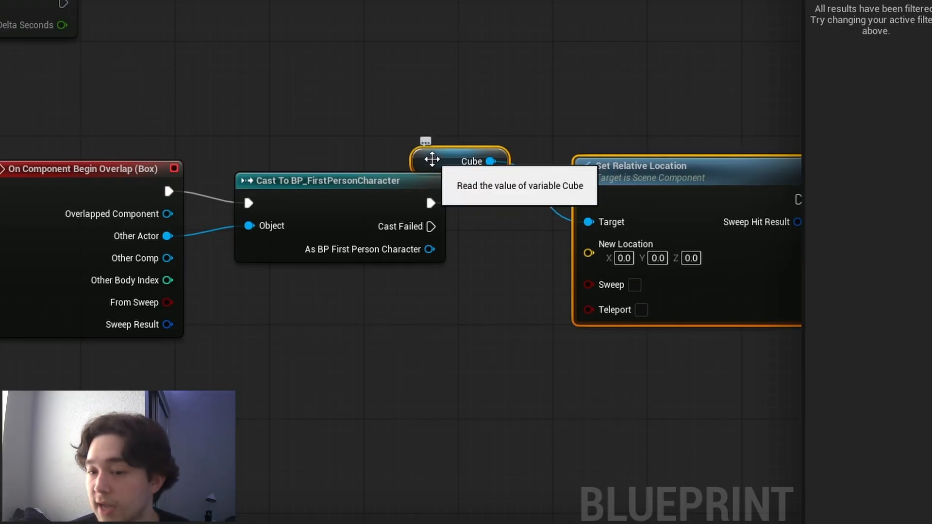
pyautogui.moveTo(240, 442); pyautogui.dragTo(86, 373, button='right')
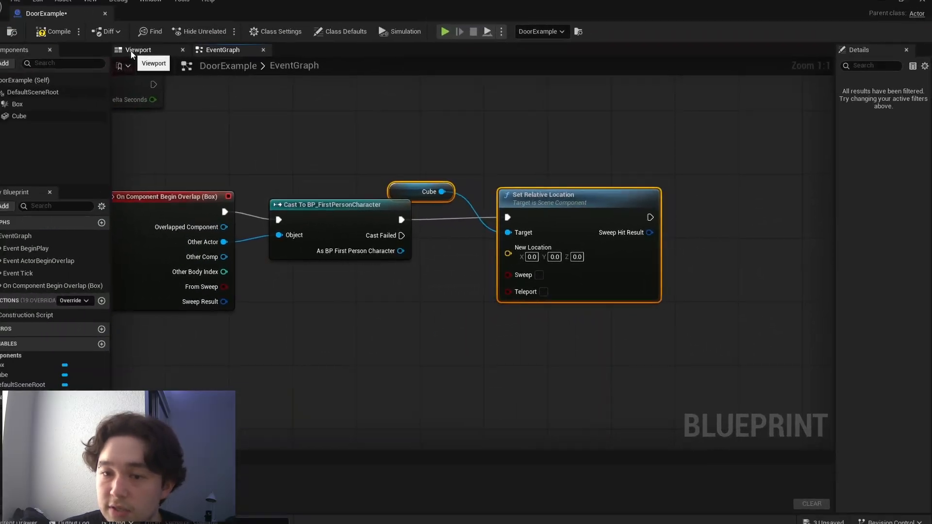
# - Inspect the Cube component in the Blueprint's 3D view, widening the details area to read its transform values
pyautogui.click(131, 54)
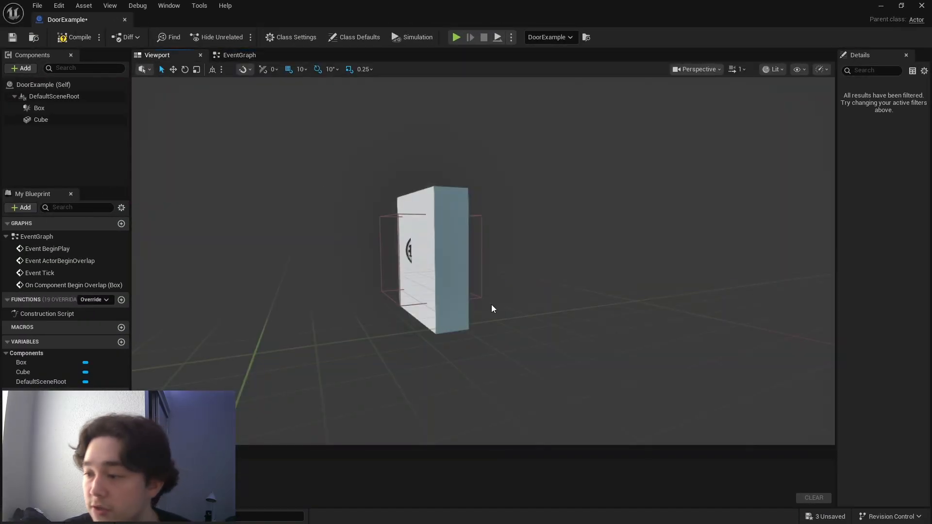
pyautogui.click(63, 122)
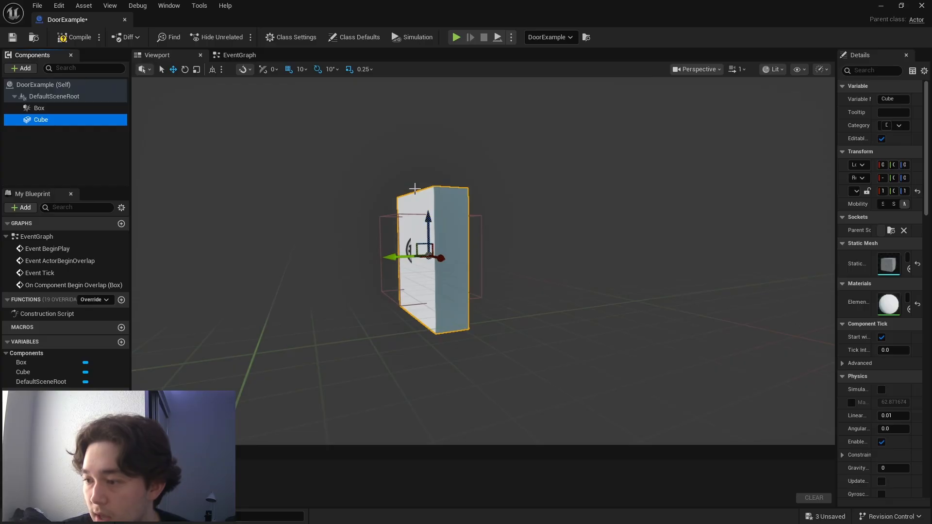
pyautogui.moveTo(429, 221)
pyautogui.mouseDown()
pyautogui.moveTo(428, 181)
pyautogui.moveTo(429, 221)
pyautogui.mouseUp()
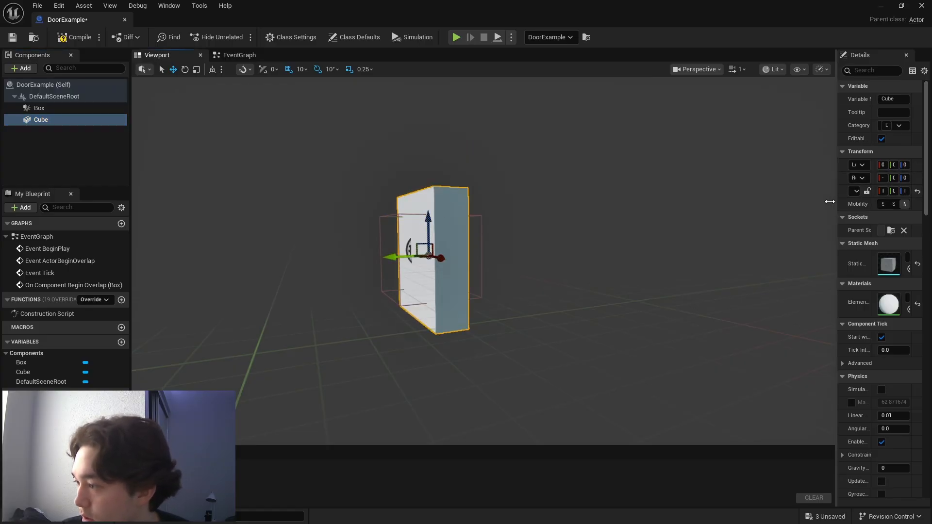
pyautogui.moveTo(837, 201); pyautogui.dragTo(737, 200)
pyautogui.moveTo(386, 221); pyautogui.dragTo(403, 230)
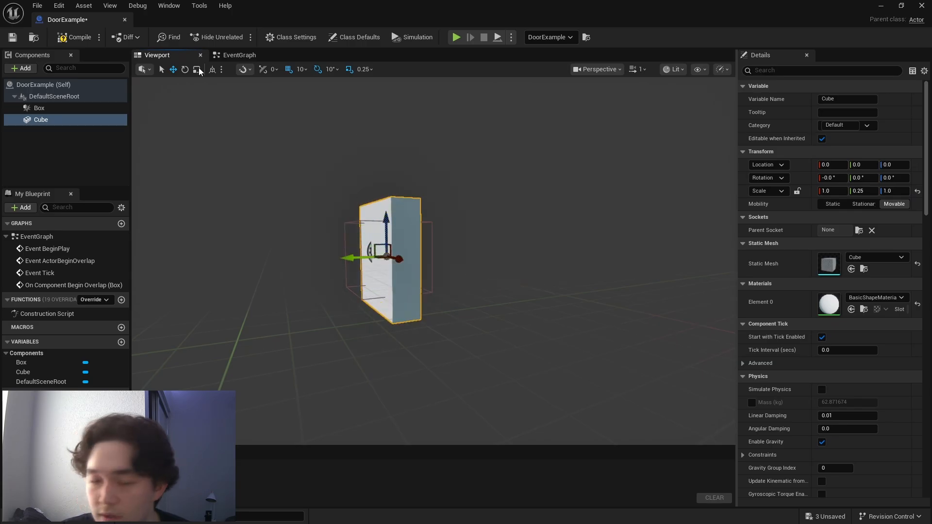
# - Set the New Location Z value of the Set Relative Location node to 250
pyautogui.click(231, 54)
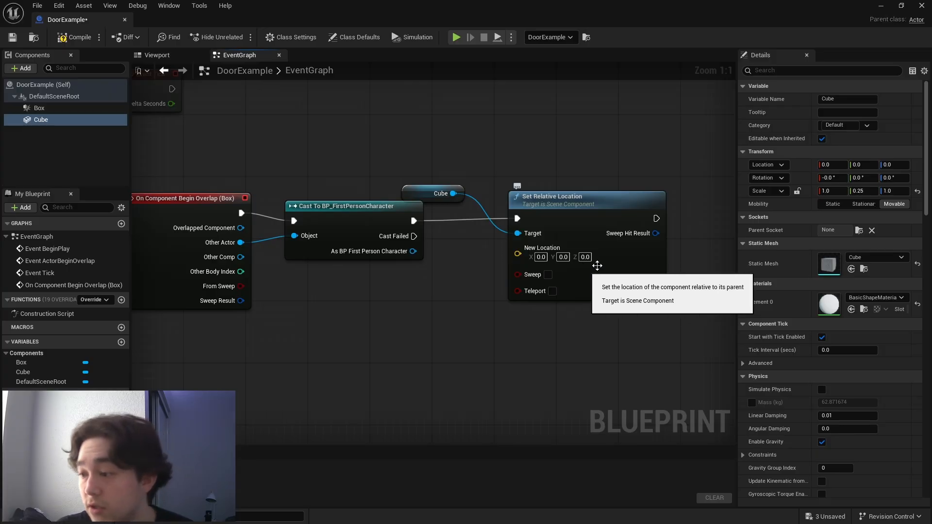
pyautogui.click(585, 257)
pyautogui.write('2500')
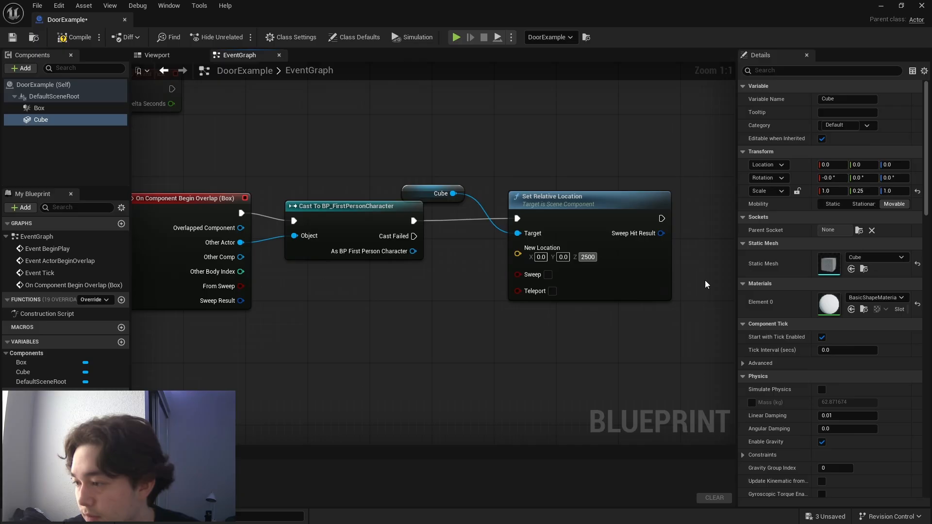
pyautogui.press('BackSpace')
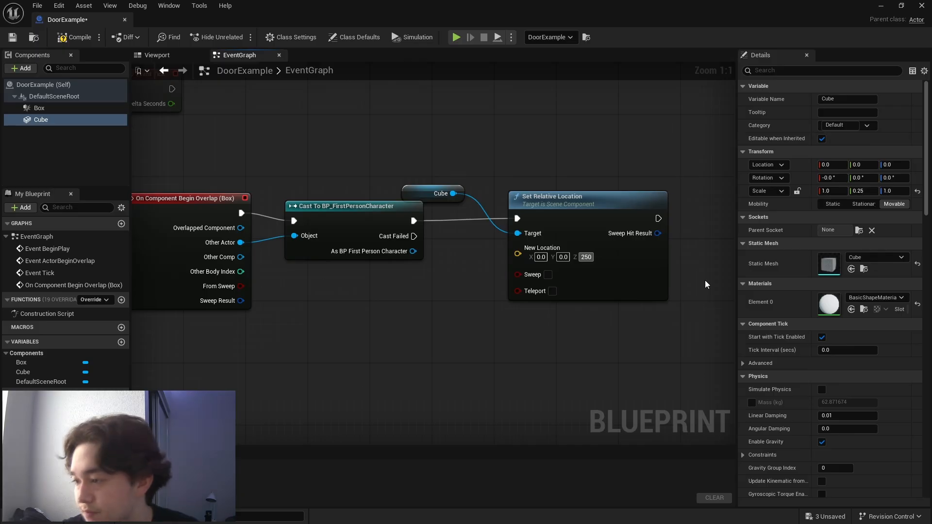
pyautogui.press('Return')
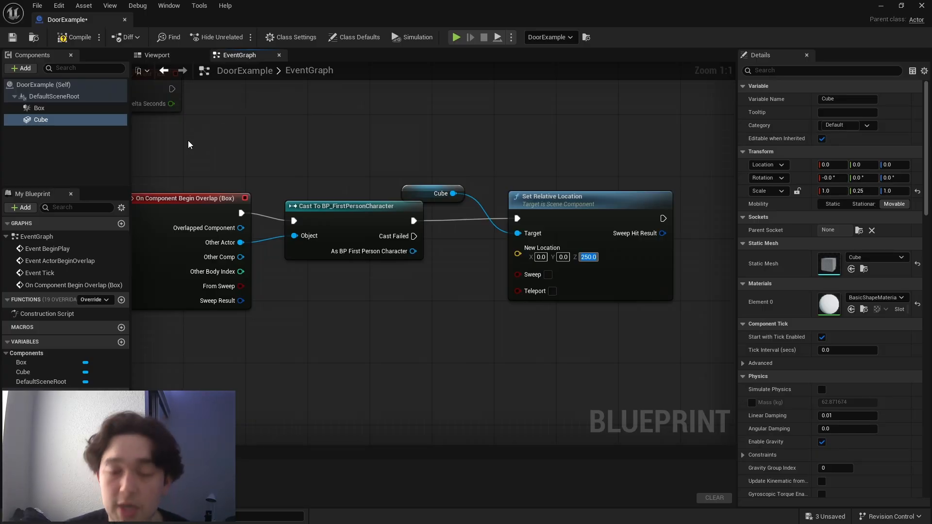
# - Compile and save the DoorExample Blueprint, and return to the Lvl_FirstPerson level
pyautogui.click(74, 36)
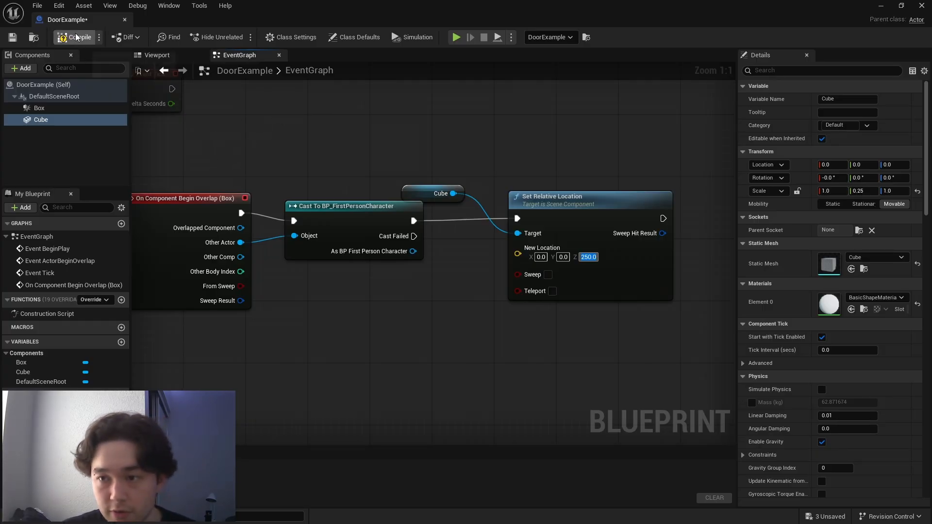
pyautogui.hotkey('ctrl', 's')
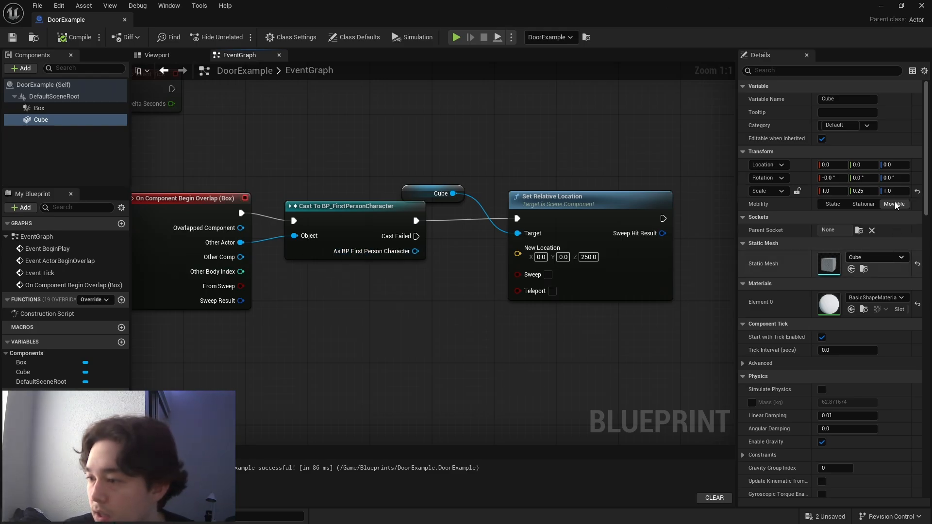
pyautogui.click(913, 7)
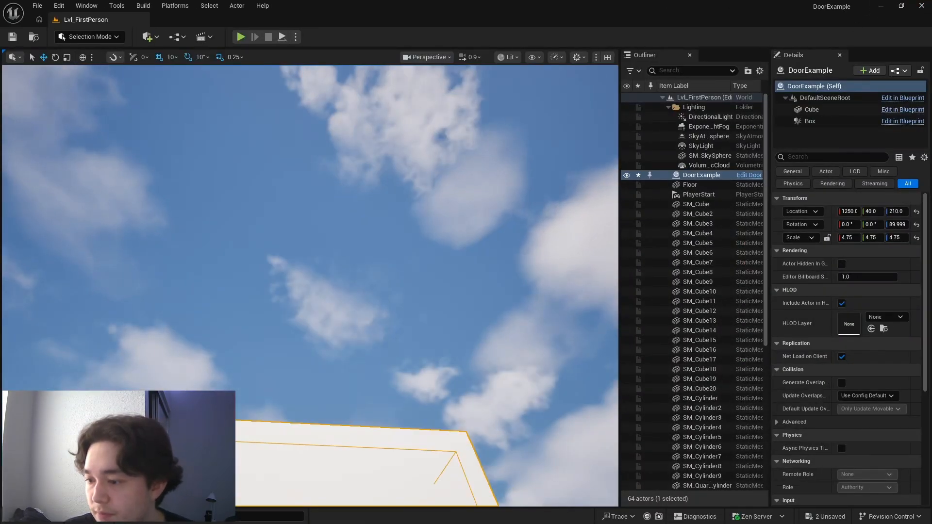
# - Play the level from in front of the door, walk into it to test the overlap, and stop the session
pyautogui.press('f')
pyautogui.moveTo(485, 194); pyautogui.dragTo(529, 262, button='right')
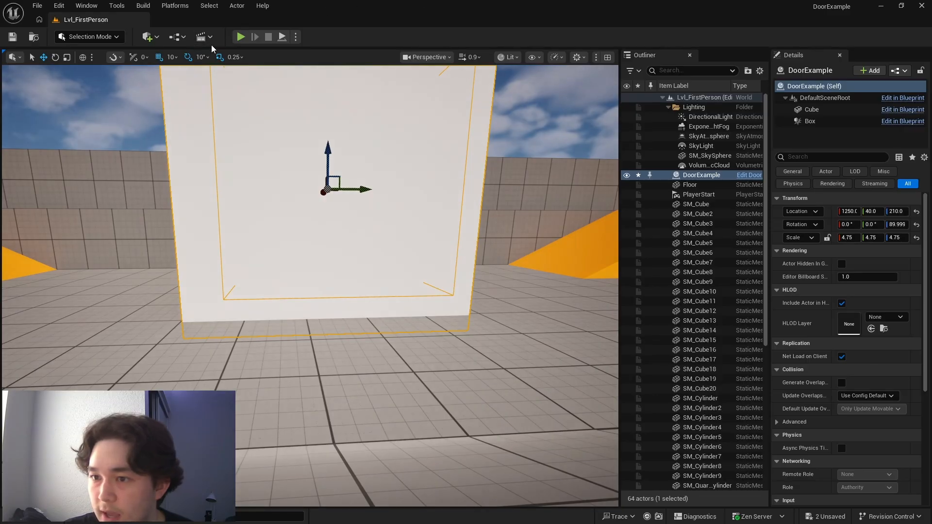
pyautogui.click(241, 38)
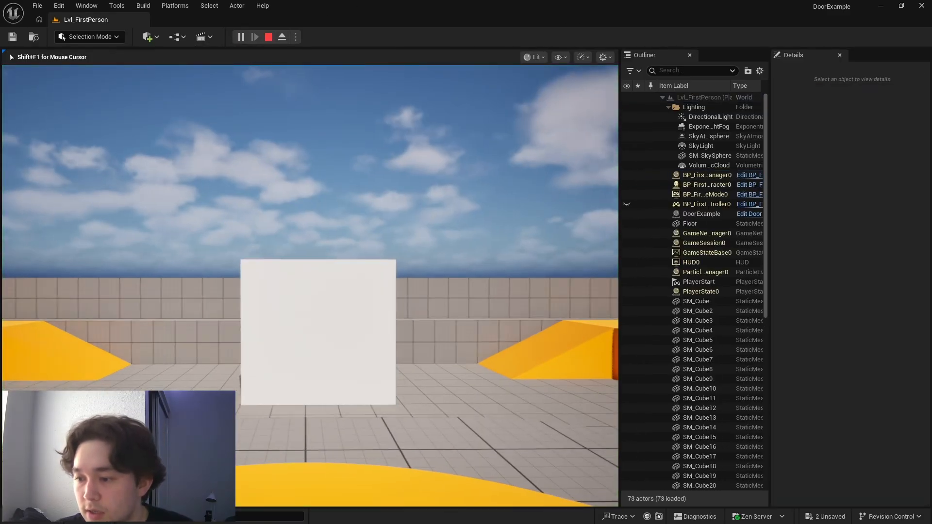
pyautogui.press('w')
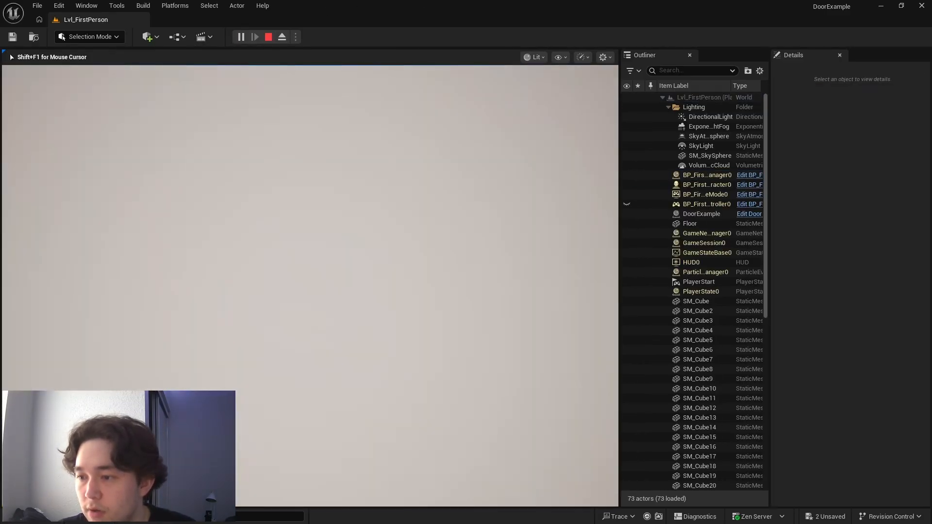
pyautogui.press('w')
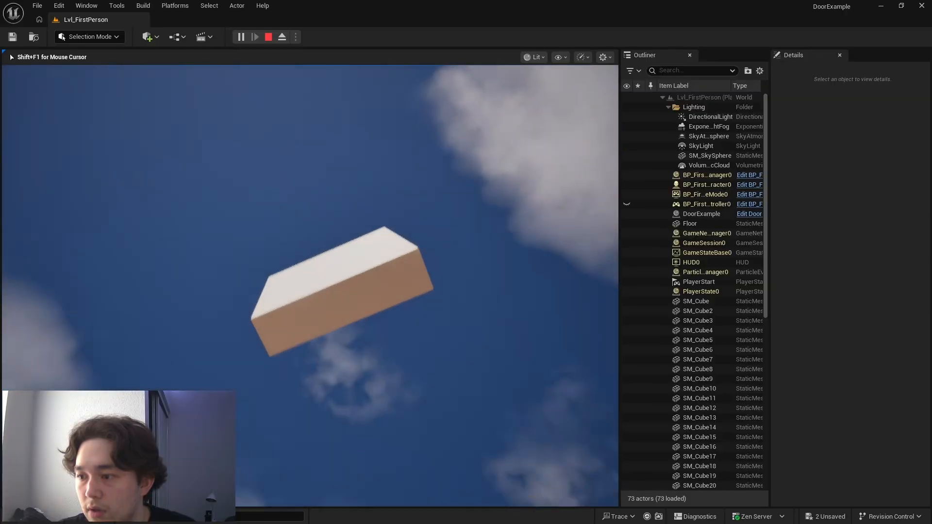
pyautogui.press('Escape')
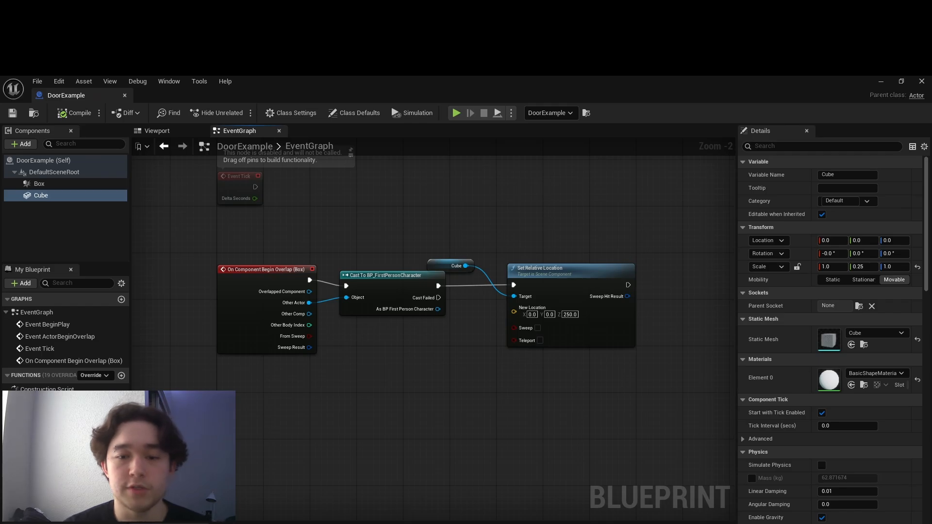
# - Add a Timeline node with its default name to the event graph below the Set Relative Location node
pyautogui.rightClick(445, 348)
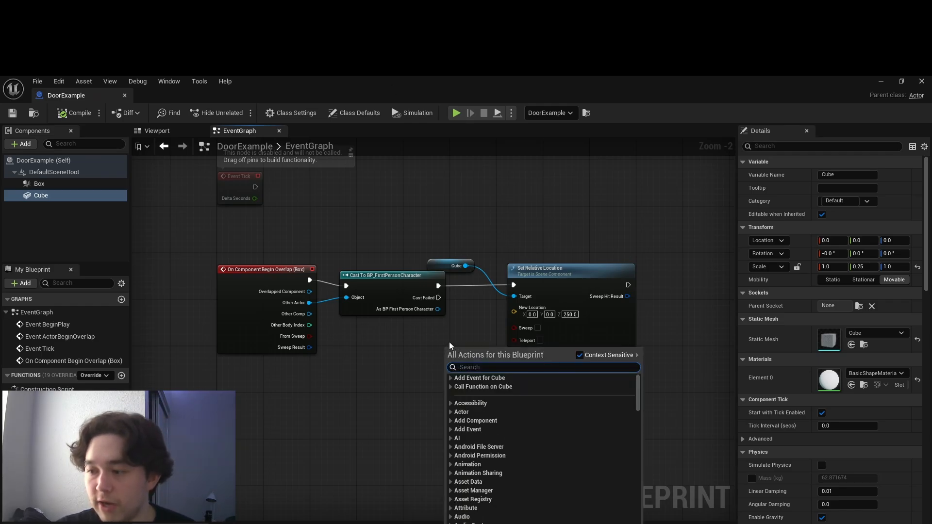
pyautogui.write('Timeline')
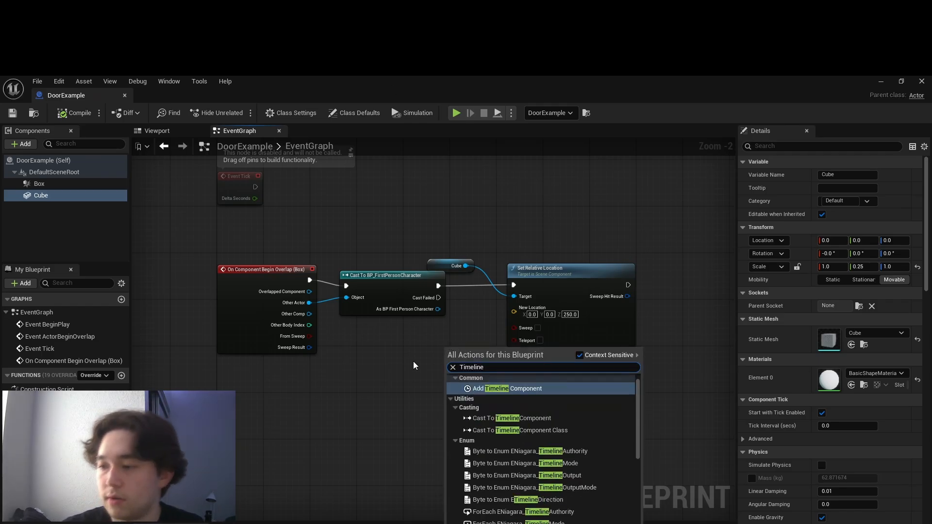
pyautogui.scroll(-3, 519, 448)
pyautogui.scroll(-5, 519, 461)
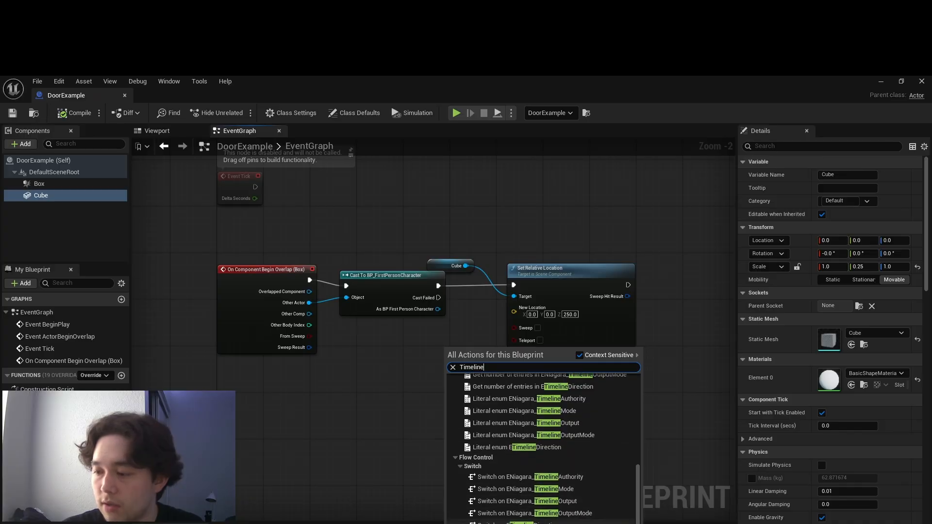
pyautogui.click(510, 523)
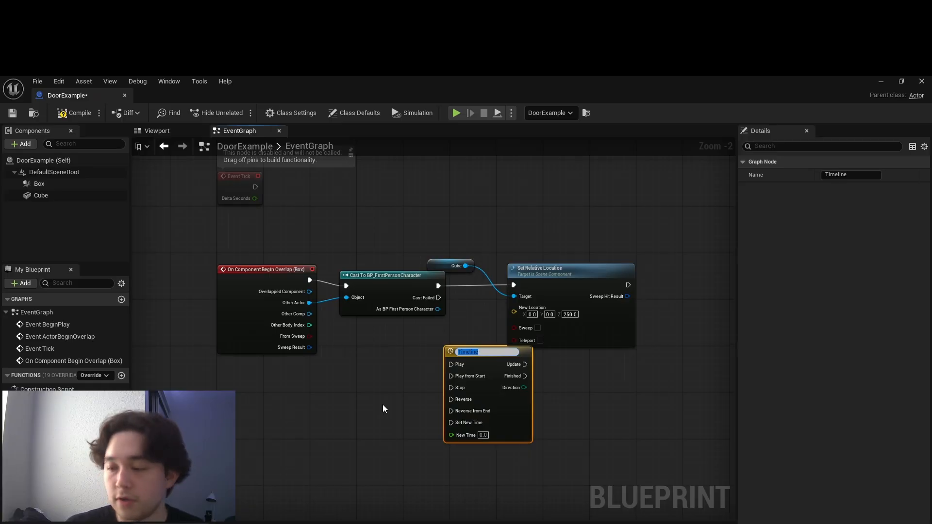
pyautogui.press('Return')
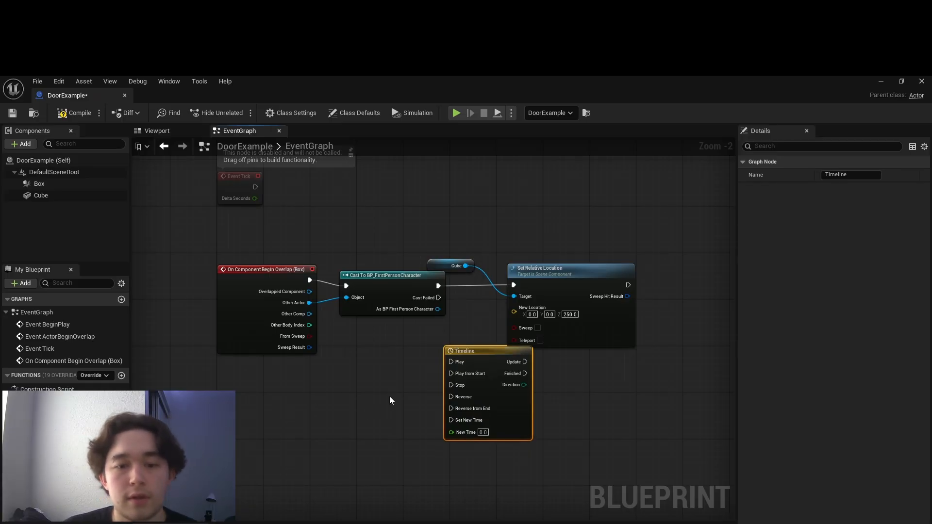
# - Open the Timeline node for editing and add a float track with its default name
pyautogui.doubleClick(488, 382)
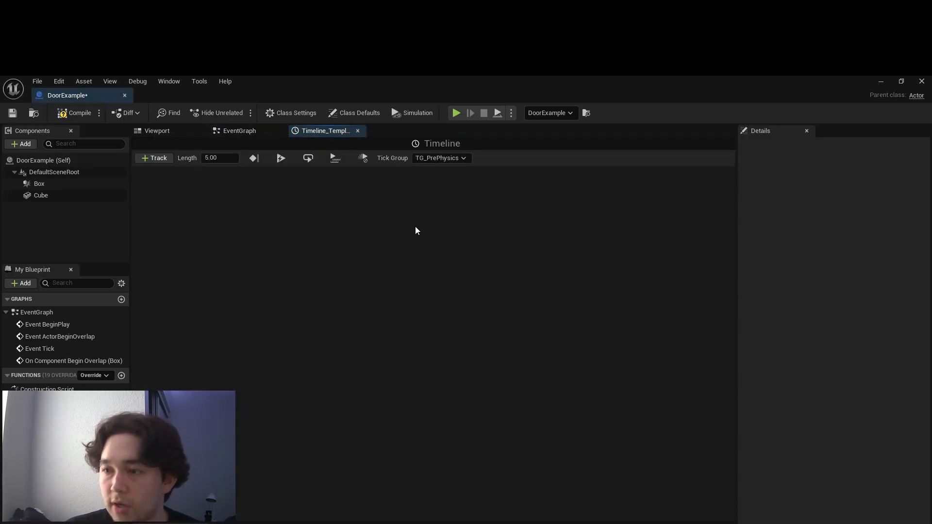
pyautogui.click(158, 161)
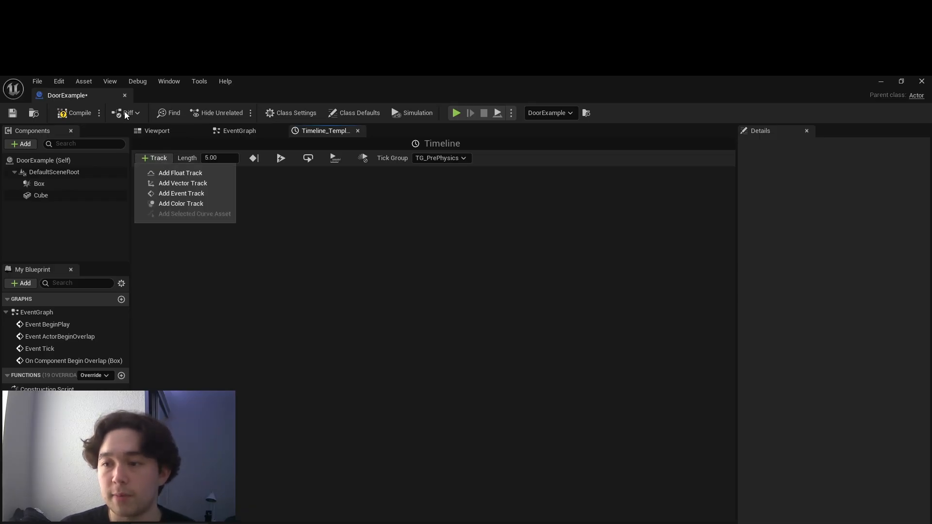
pyautogui.click(203, 174)
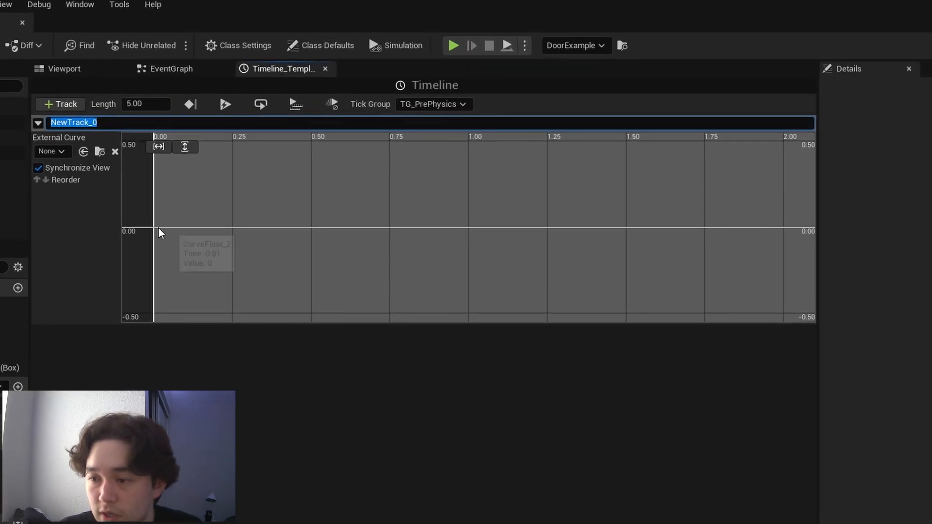
pyautogui.click(226, 255)
# - Add a key at the start of the float track's curve and set its time to 0
pyautogui.keyDown('shift'); pyautogui.click(154, 228); pyautogui.keyUp('shift')
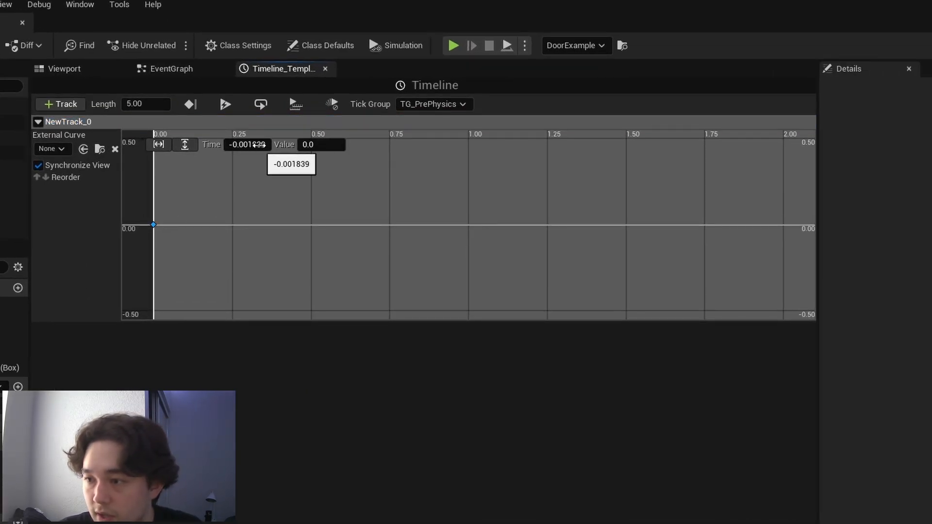
pyautogui.click(265, 145)
pyautogui.write('0')
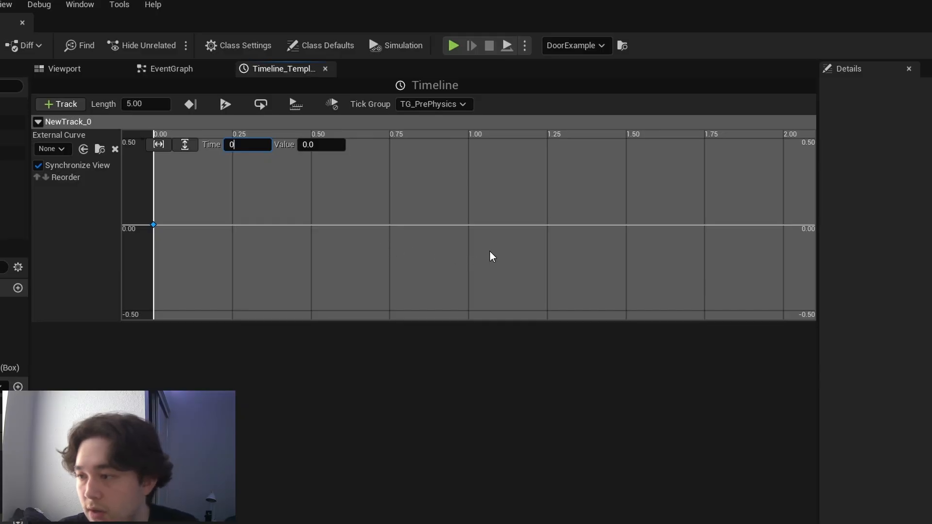
# - Add a second key to the float track and set its time to 1 and its value to 1
pyautogui.keyDown('shift'); pyautogui.click(470, 226); pyautogui.keyUp('shift')
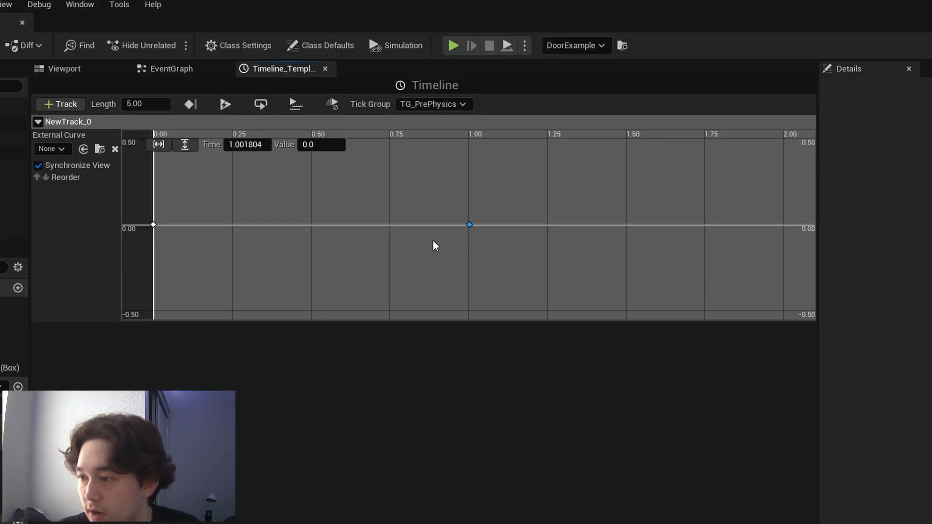
pyautogui.click(258, 146)
pyautogui.write('1')
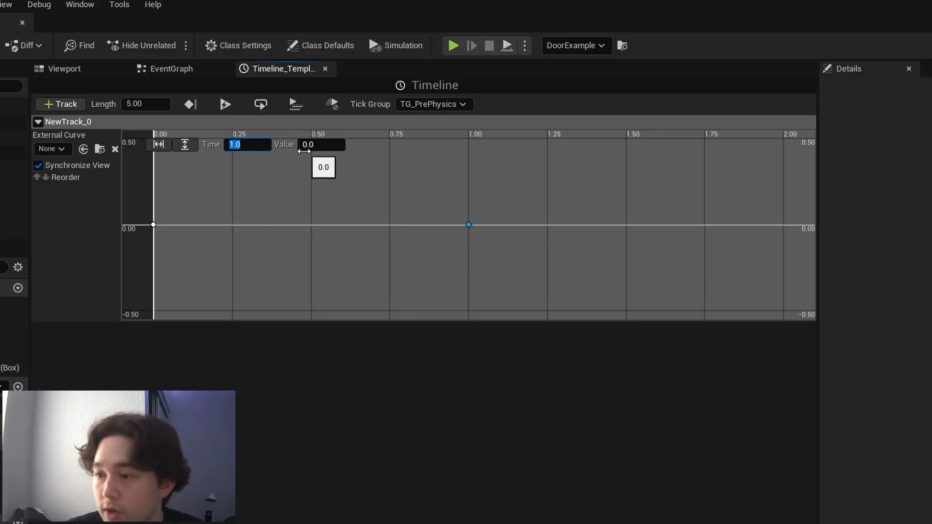
pyautogui.press('Return')
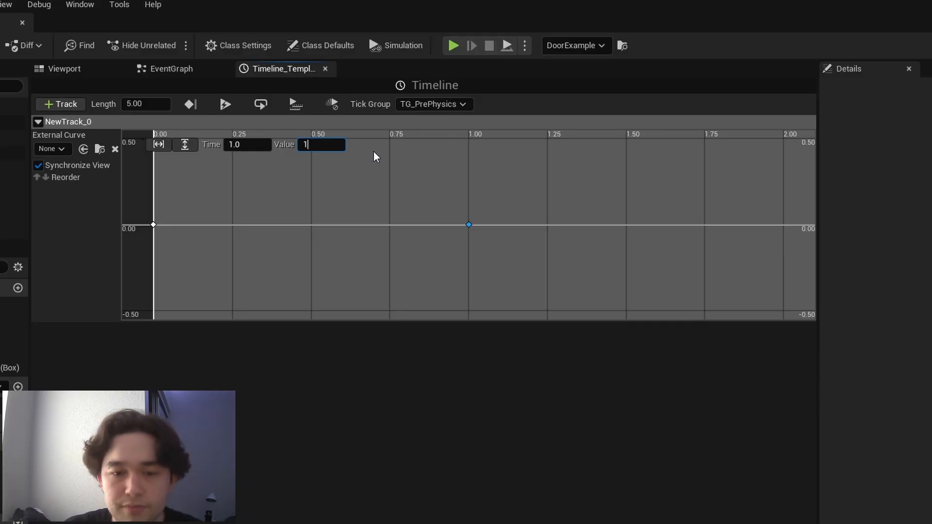
pyautogui.write('1')
pyautogui.press('Return')
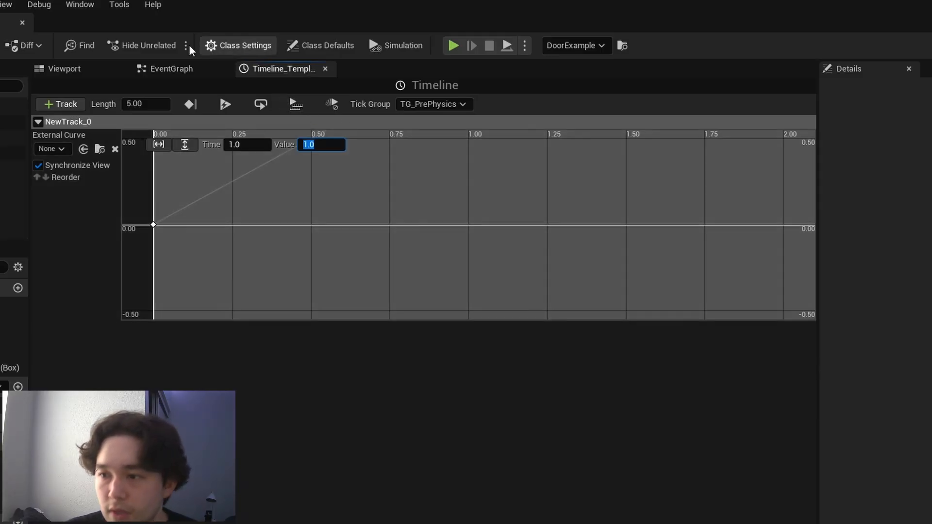
# - Move the Timeline node below the cast node in the EventGraph and place a new Multiply node beside it
pyautogui.click(168, 68)
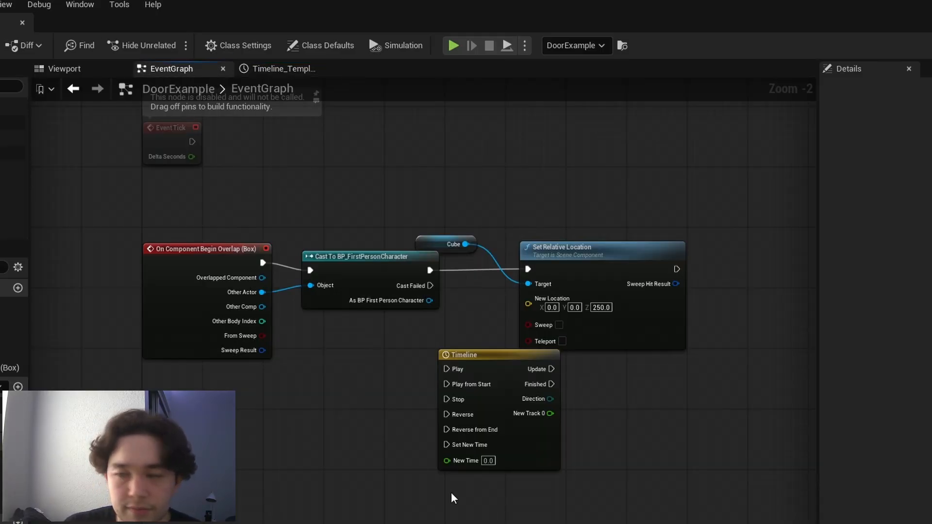
pyautogui.moveTo(485, 354); pyautogui.dragTo(343, 342)
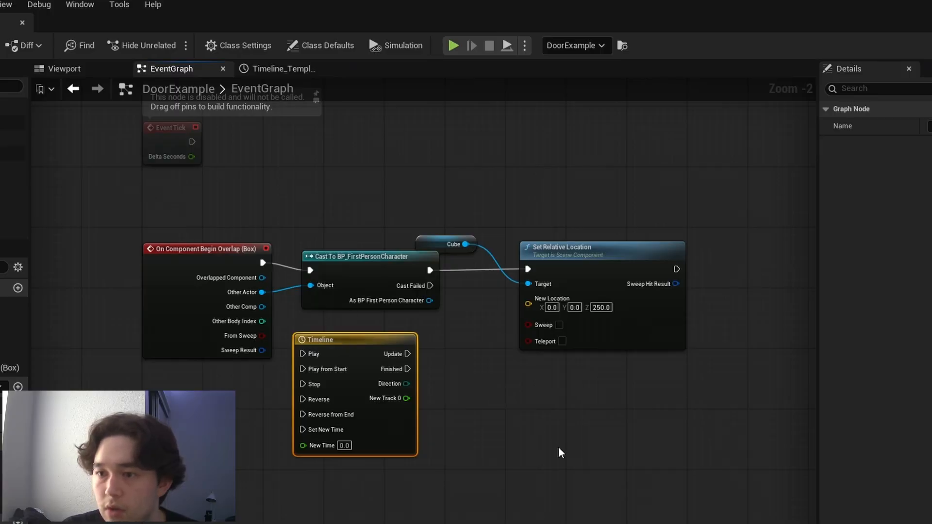
pyautogui.rightClick(527, 444)
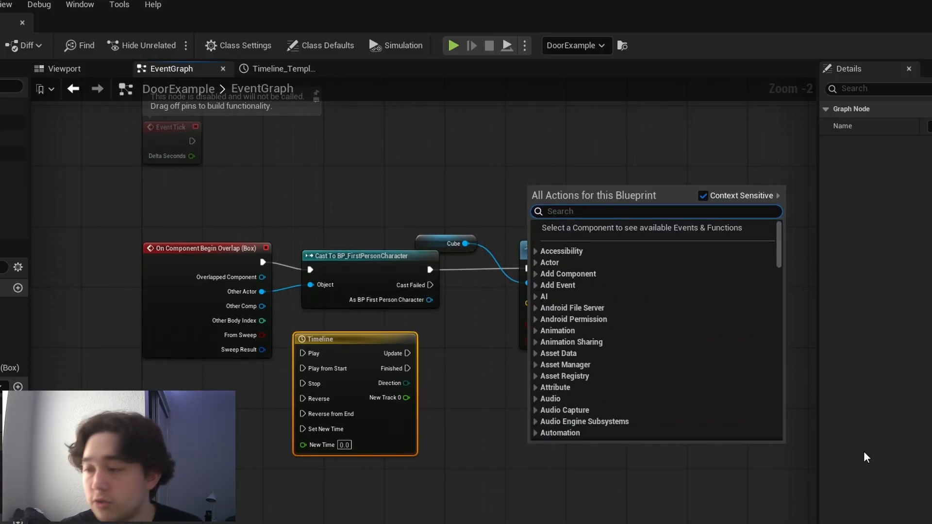
pyautogui.write('Mult')
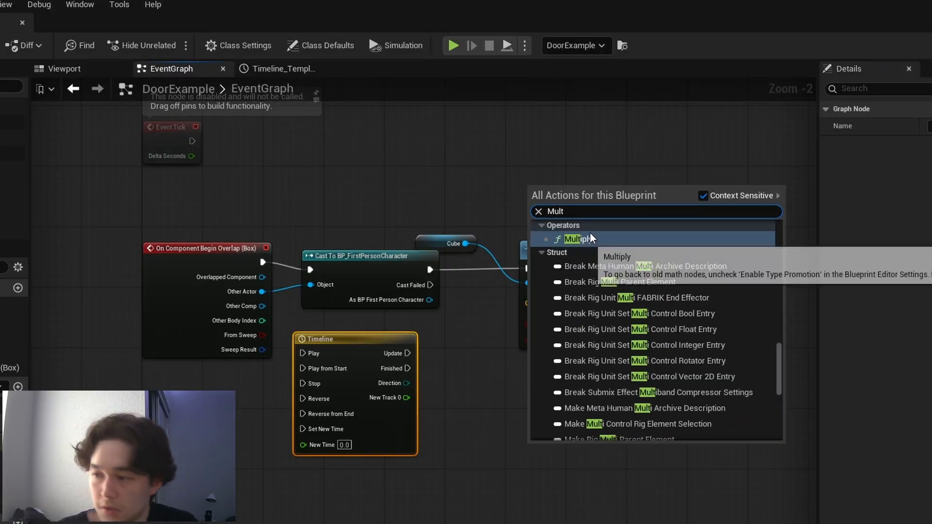
pyautogui.click(581, 239)
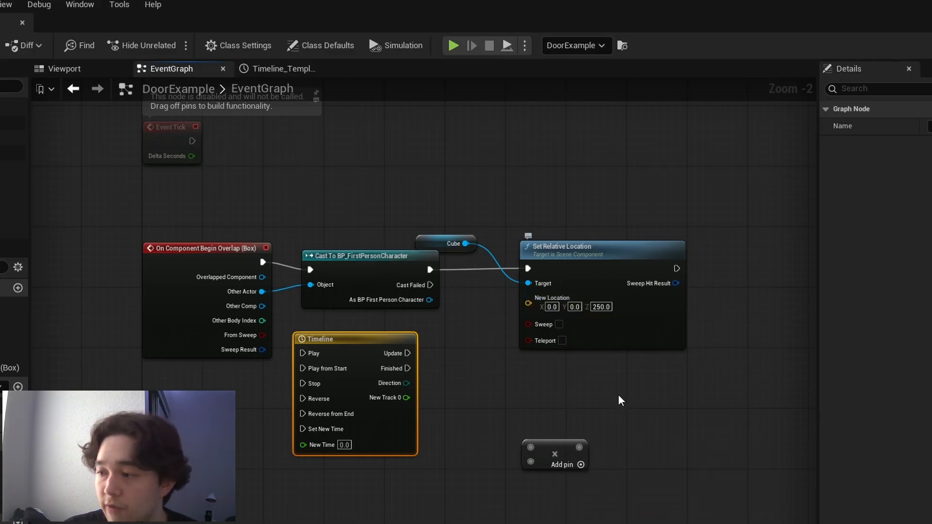
pyautogui.moveTo(537, 453); pyautogui.dragTo(451, 393)
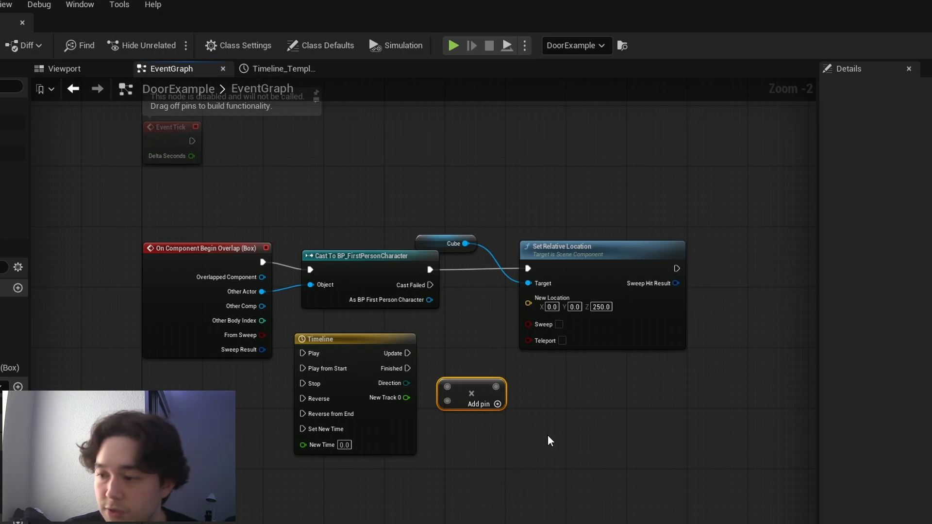
# - Connect the Timeline's New Track 0 output to the Multiply node and set the second factor to 250
pyautogui.moveTo(406, 398); pyautogui.dragTo(447, 387)
pyautogui.click(463, 403)
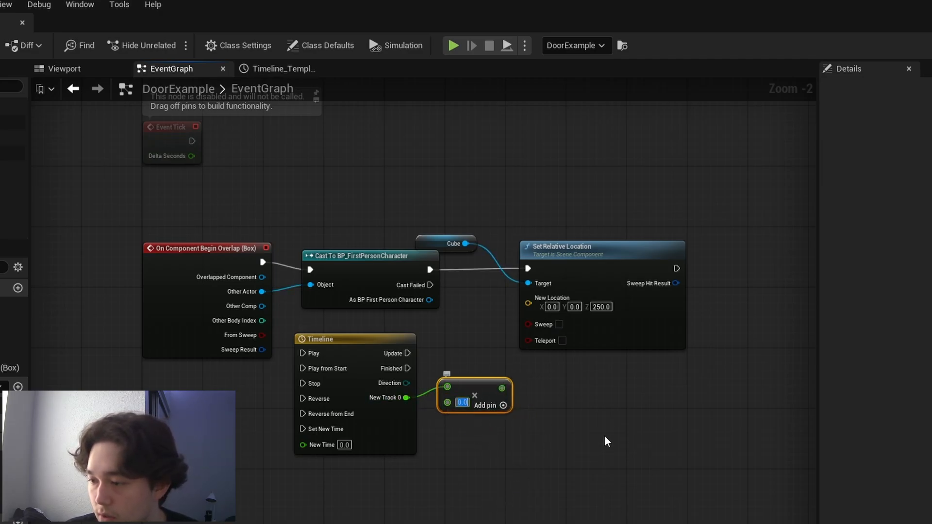
pyautogui.write('250')
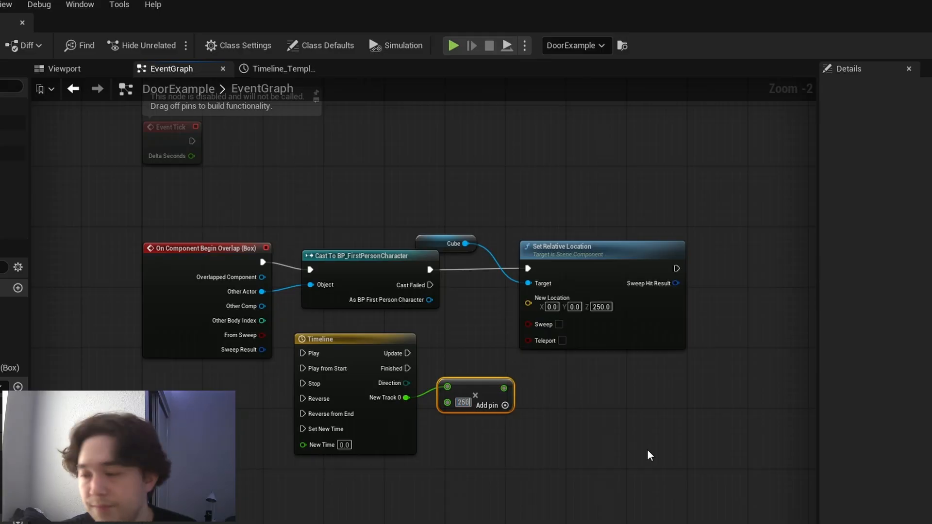
pyautogui.click(610, 479)
# - Space out the Cube and Set Relative Location nodes and break the execution link from the cast to Set Relative Location
pyautogui.moveTo(454, 243); pyautogui.dragTo(484, 334)
pyautogui.moveTo(607, 253); pyautogui.dragTo(713, 256)
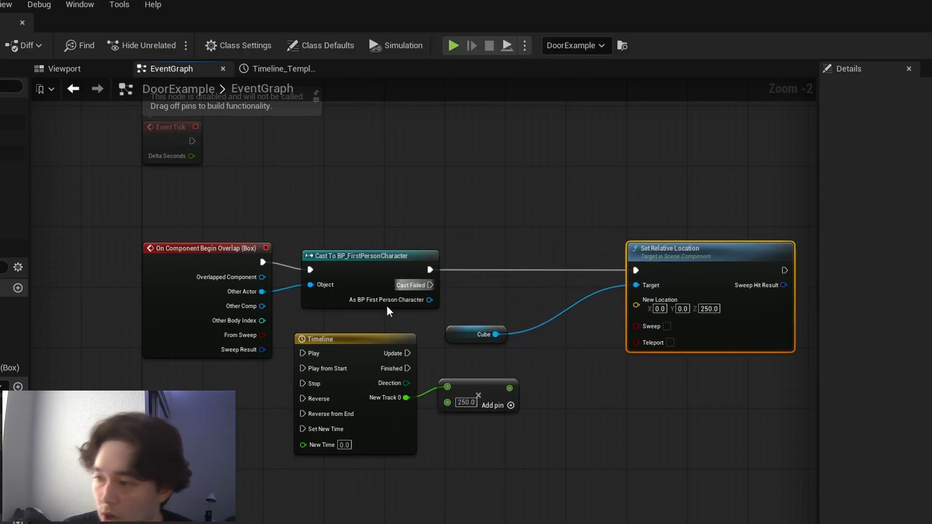
pyautogui.rightClick(636, 270)
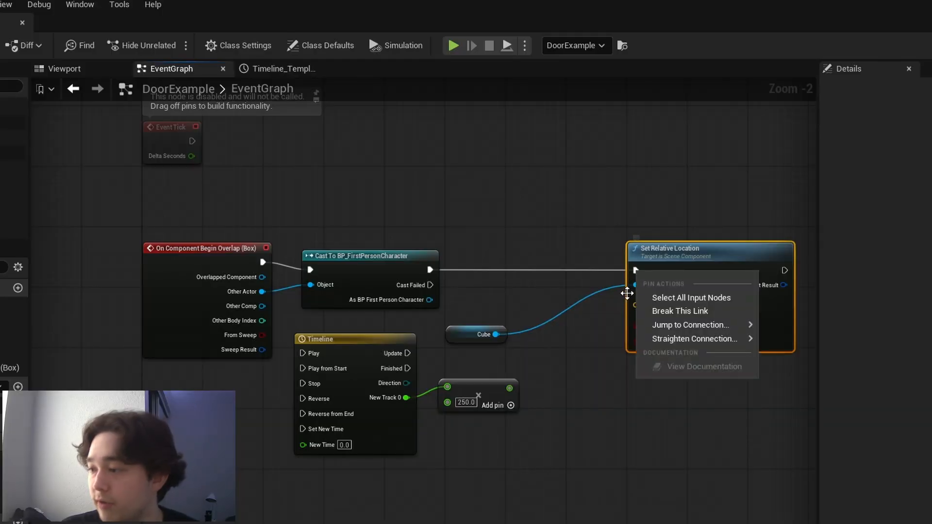
pyautogui.click(654, 313)
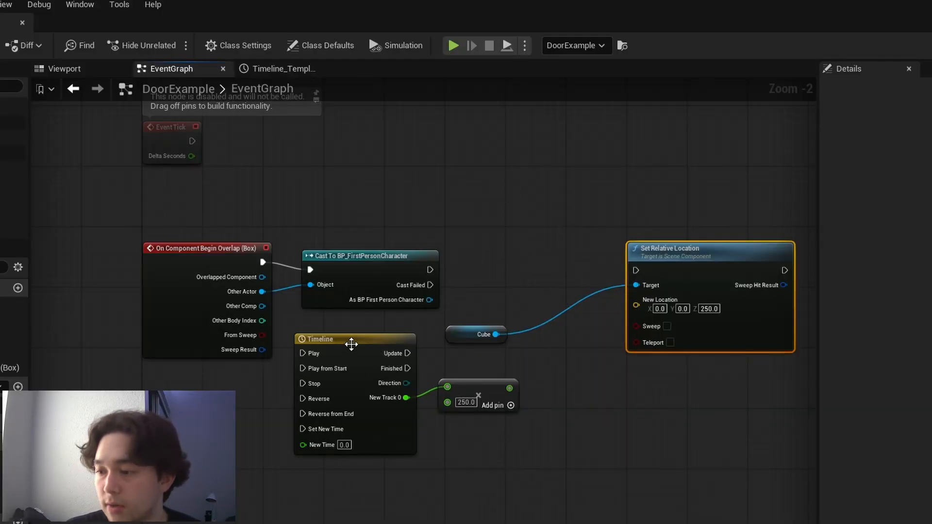
# - Place the Timeline after the cast node, wiring the cast's execution output to Play and Update to Set Relative Location
pyautogui.moveTo(351, 344); pyautogui.dragTo(503, 248)
pyautogui.moveTo(386, 271); pyautogui.dragTo(462, 254)
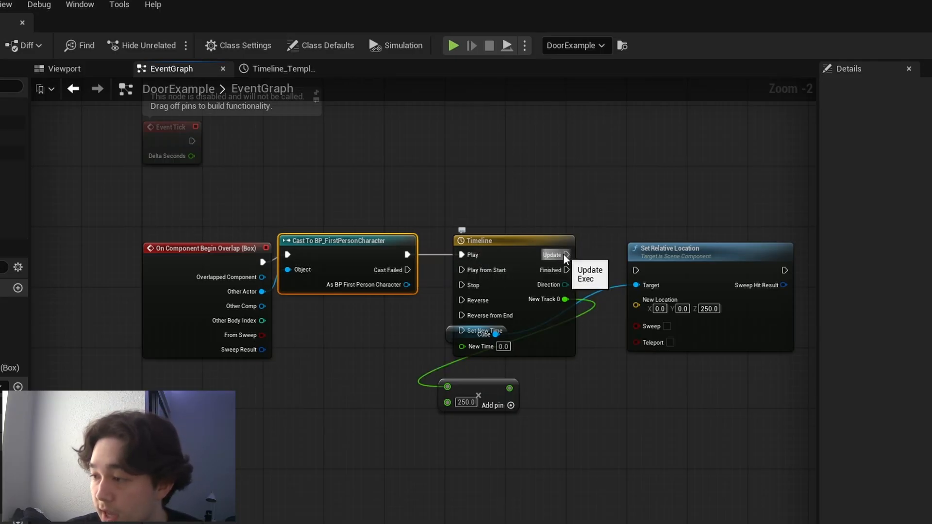
pyautogui.moveTo(566, 255); pyautogui.dragTo(635, 273)
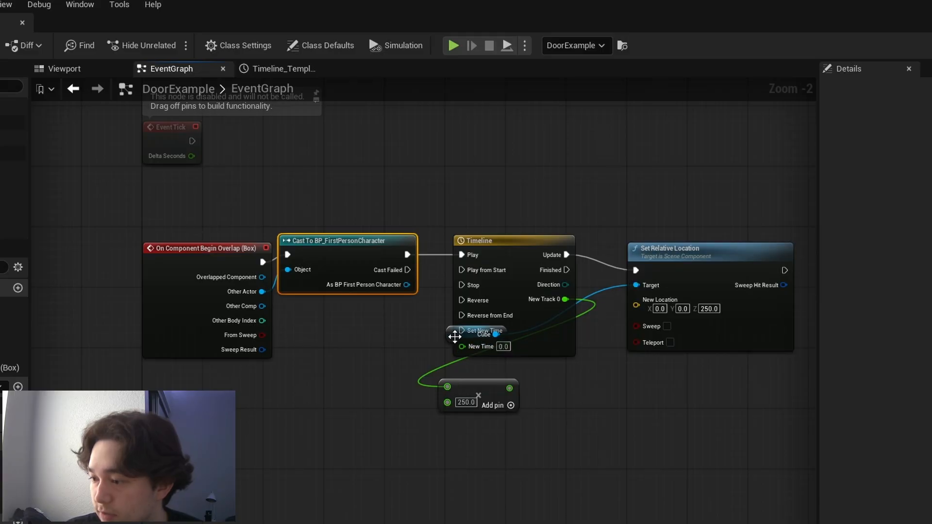
# - Reposition the Cube and Multiply nodes, split the New Location pin, and connect the Multiply result to New Location Z
pyautogui.moveTo(449, 332); pyautogui.dragTo(572, 385)
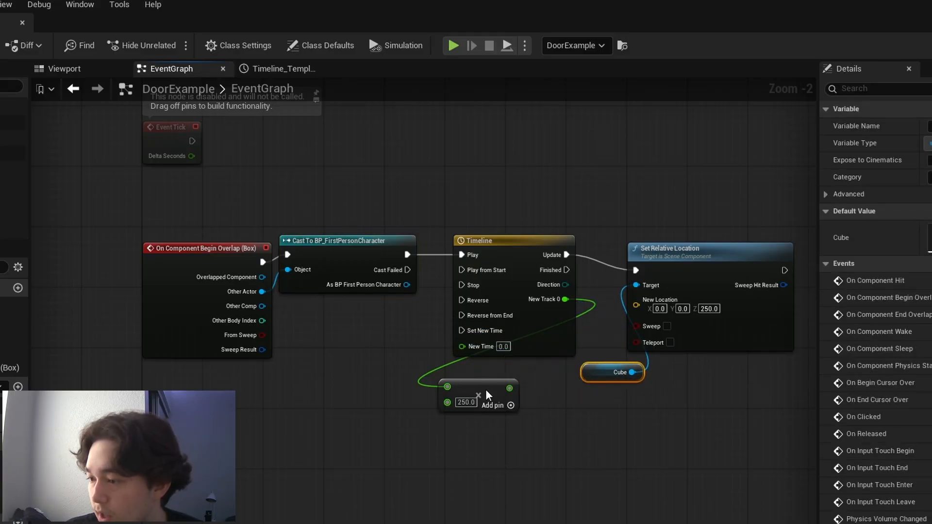
pyautogui.moveTo(488, 396); pyautogui.dragTo(555, 403)
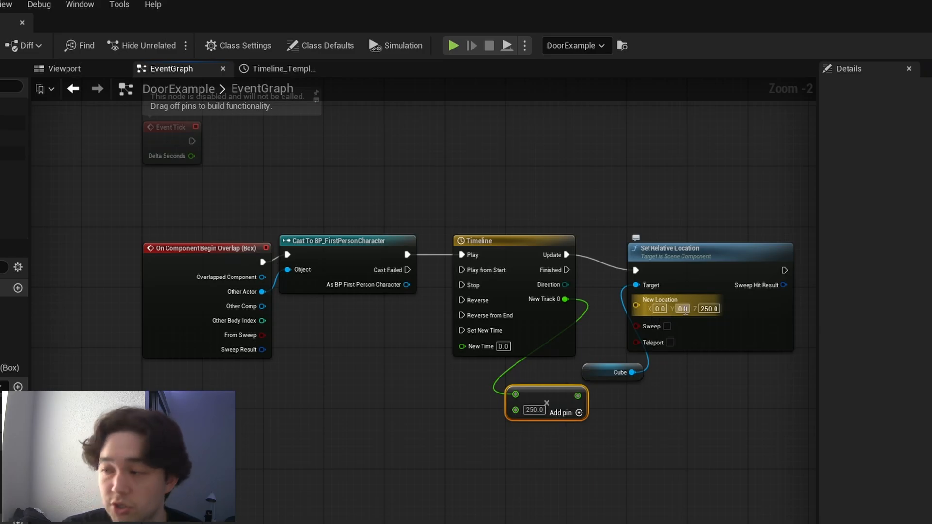
pyautogui.rightClick(673, 303)
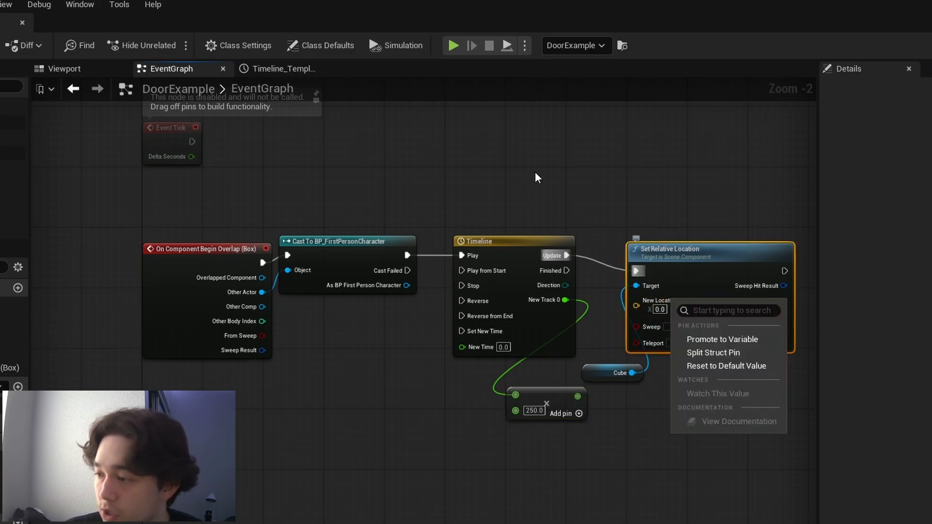
pyautogui.click(742, 356)
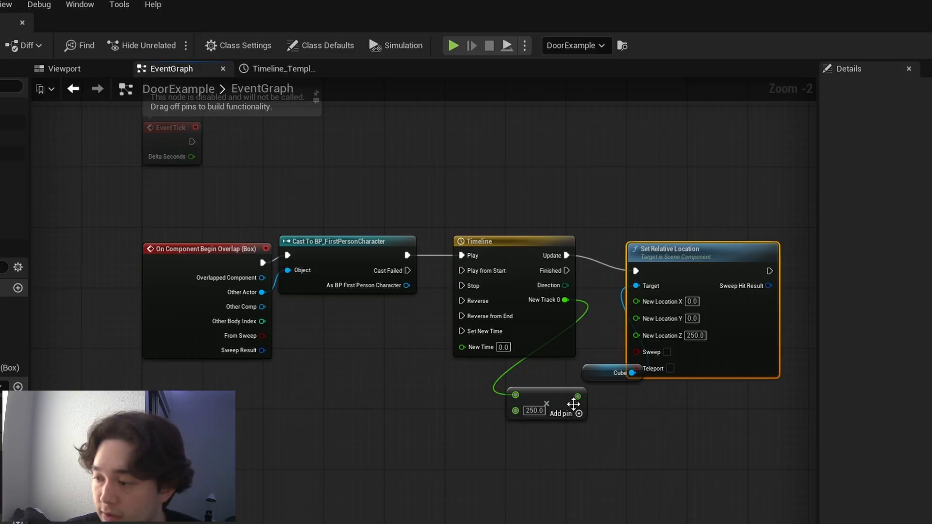
pyautogui.moveTo(577, 396); pyautogui.dragTo(635, 335)
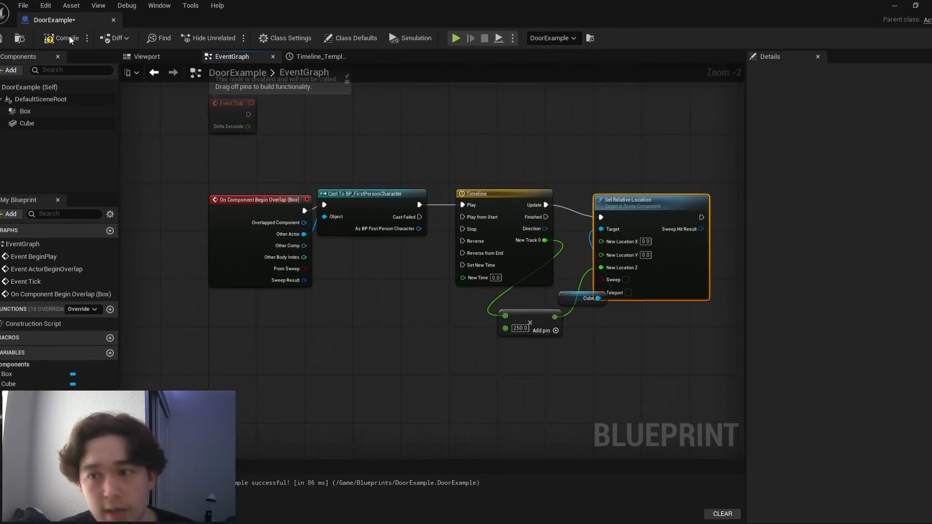
# - Compile and save the DoorExample Blueprint with its Timeline logic, and go back to the Lvl_FirstPerson level
pyautogui.click(68, 39)
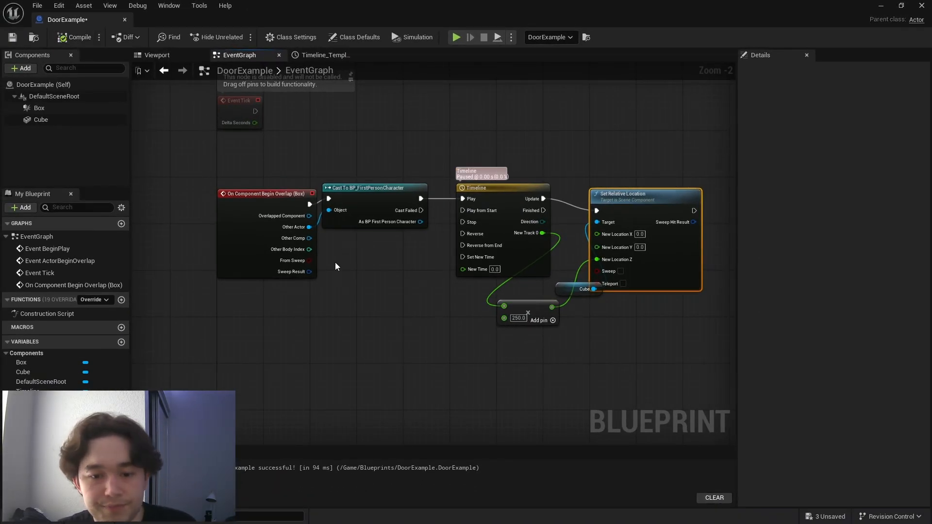
pyautogui.hotkey('ctrl', 's')
pyautogui.click(883, 6)
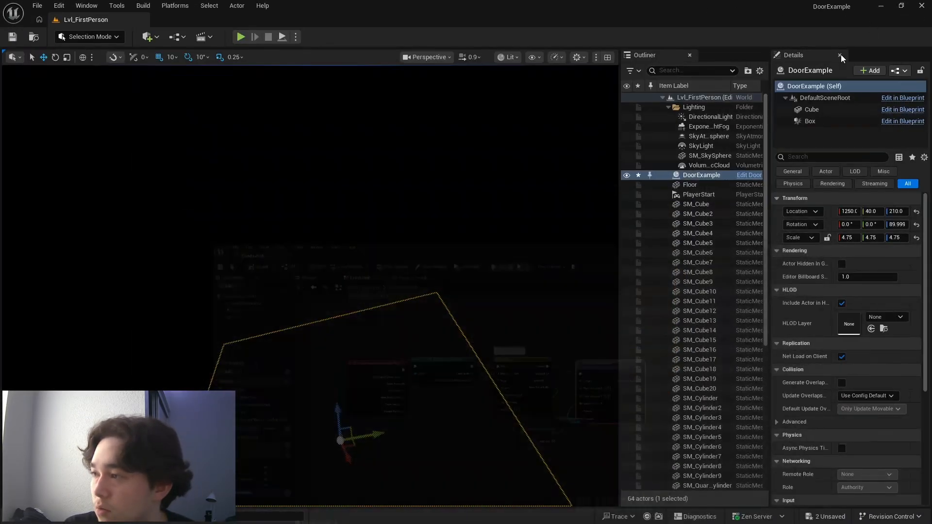
# - Play the Lvl_FirstPerson level and walk up to the door to test its opening movement
pyautogui.click(241, 37)
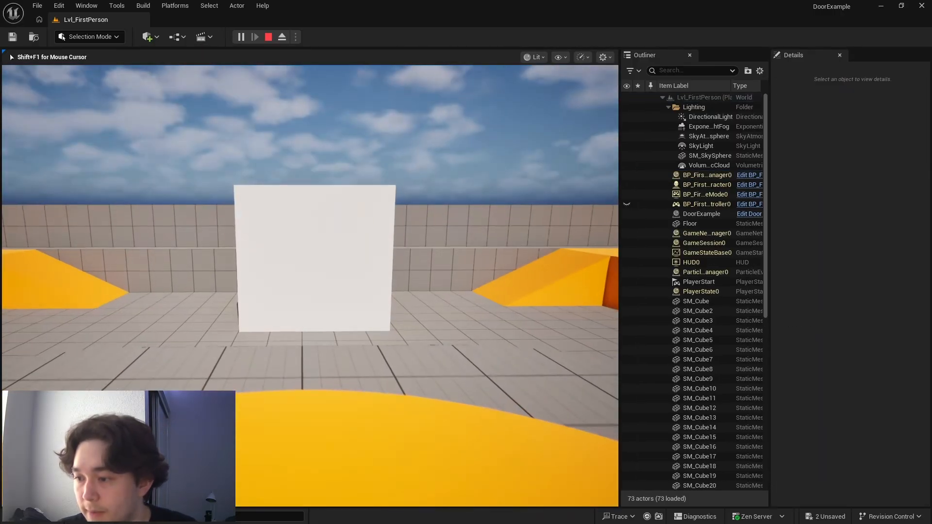
pyautogui.press('w')
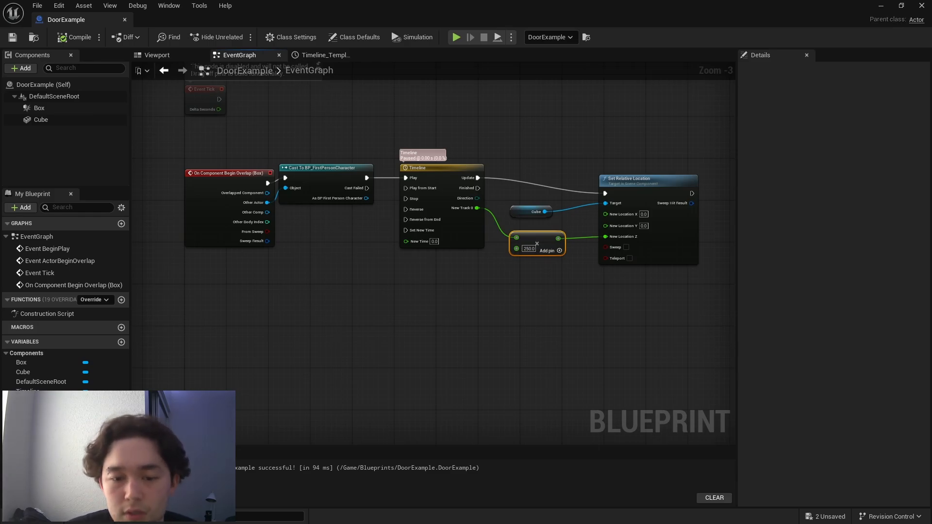
# - Add an On Component End Overlap event for the Box component and place it below the Begin Overlap event
pyautogui.click(157, 55)
pyautogui.click(72, 111)
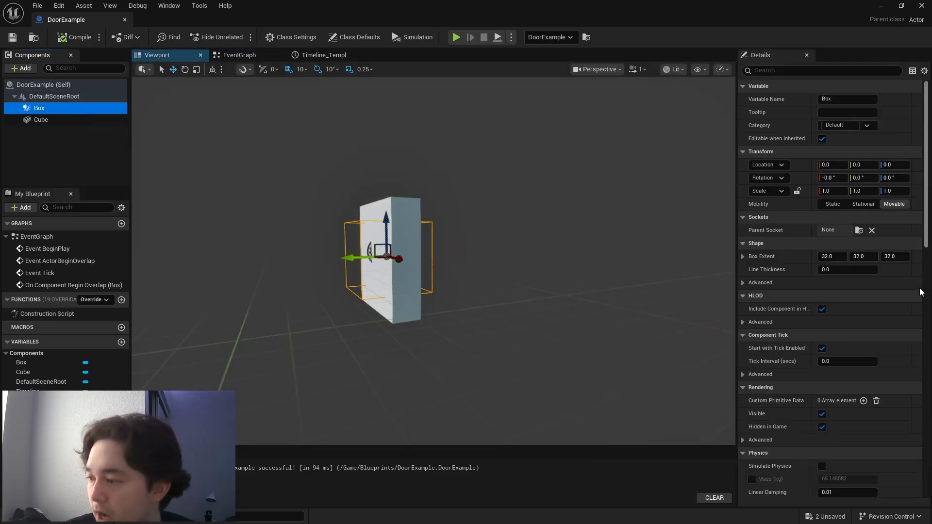
pyautogui.scroll(-10, 887, 247)
pyautogui.scroll(-10, 884, 258)
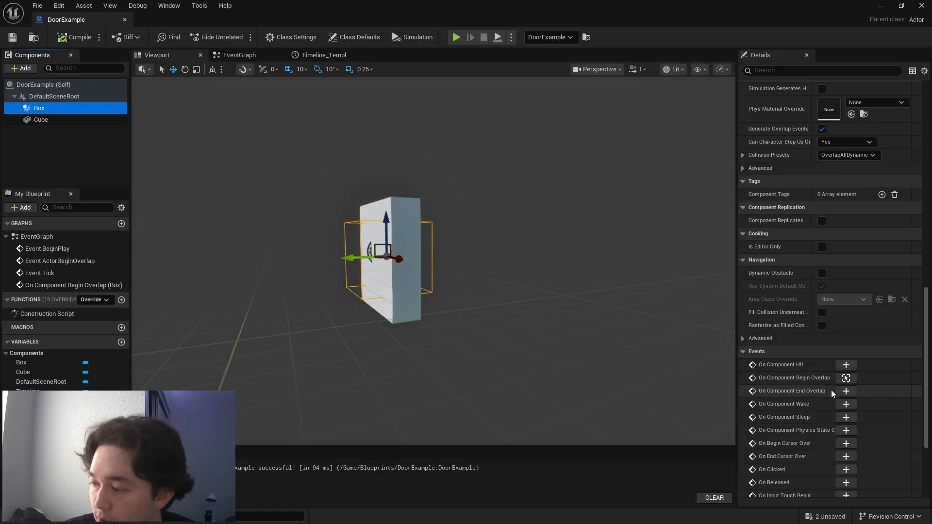
pyautogui.click(845, 391)
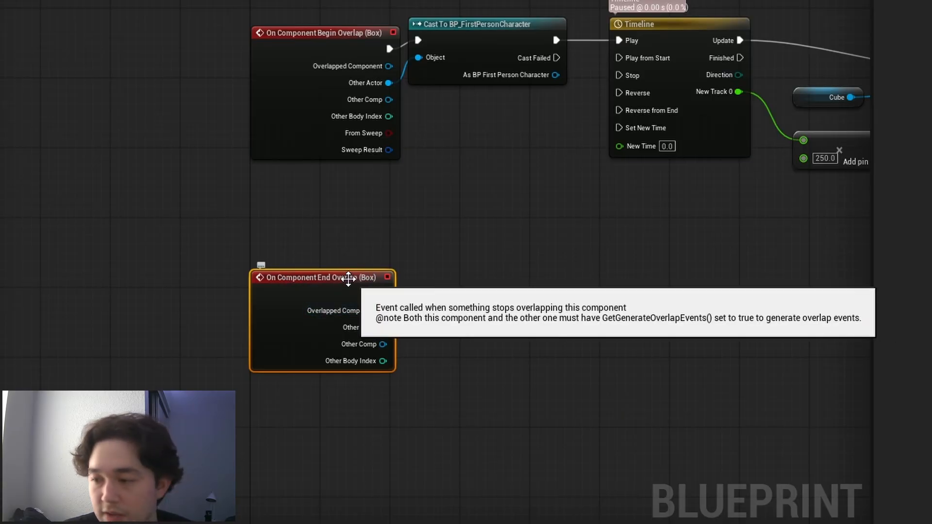
pyautogui.moveTo(368, 277); pyautogui.dragTo(351, 233)
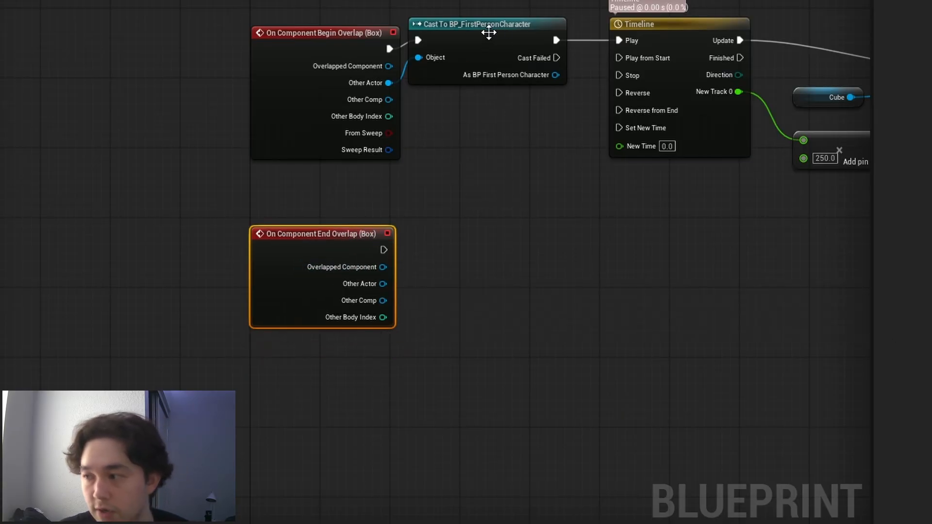
# - Shift the Cast To BP_FirstPersonCharacter node toward the Timeline and place a copy of it beside the End Overlap event
pyautogui.moveTo(489, 32); pyautogui.dragTo(516, 31)
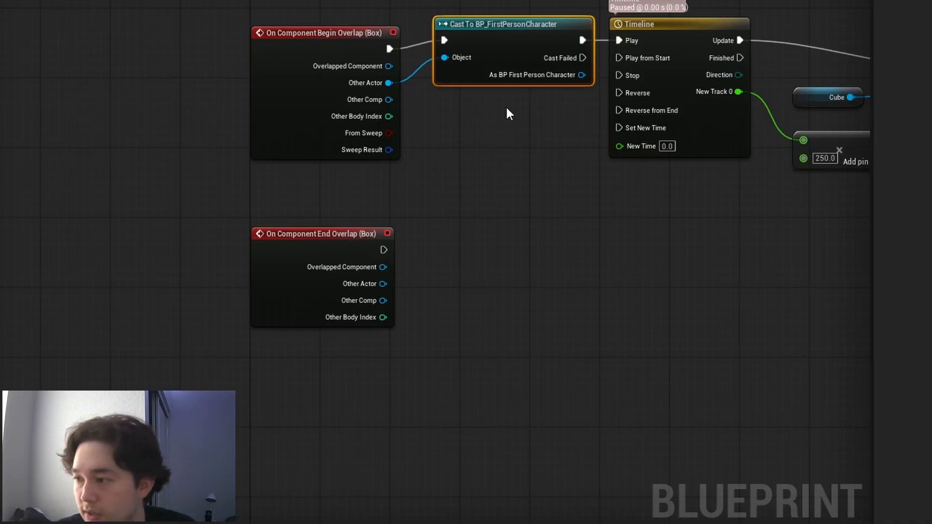
pyautogui.hotkey('ctrl', 'c')
pyautogui.hotkey('ctrl', 'v')
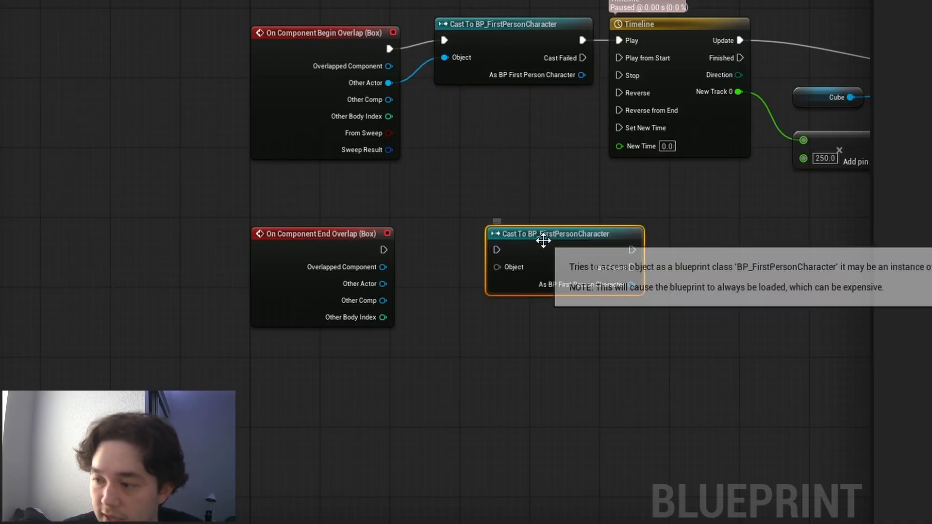
pyautogui.moveTo(541, 237); pyautogui.dragTo(488, 211)
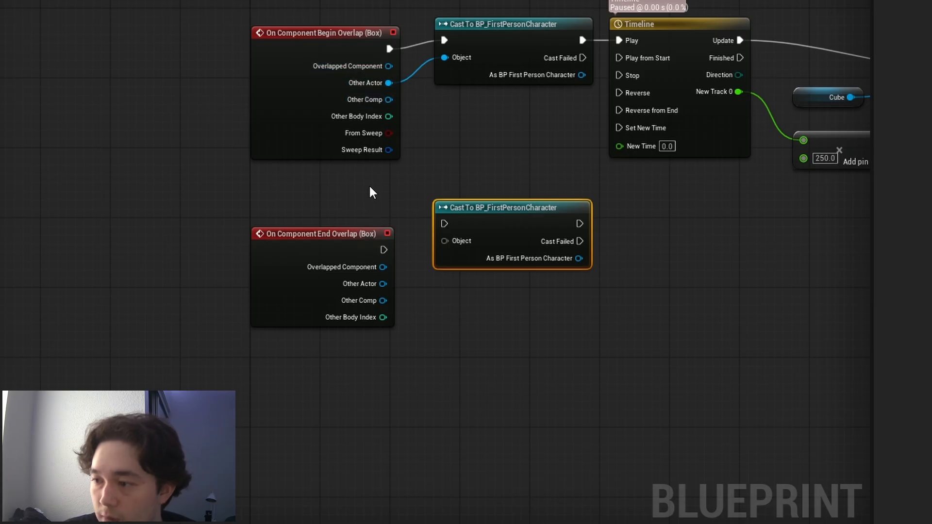
# - Connect End Overlap's execution and Other Actor to the copied cast, link the cast to the Timeline's Reverse input, and compile and save the Blueprint
pyautogui.moveTo(383, 250); pyautogui.dragTo(446, 225)
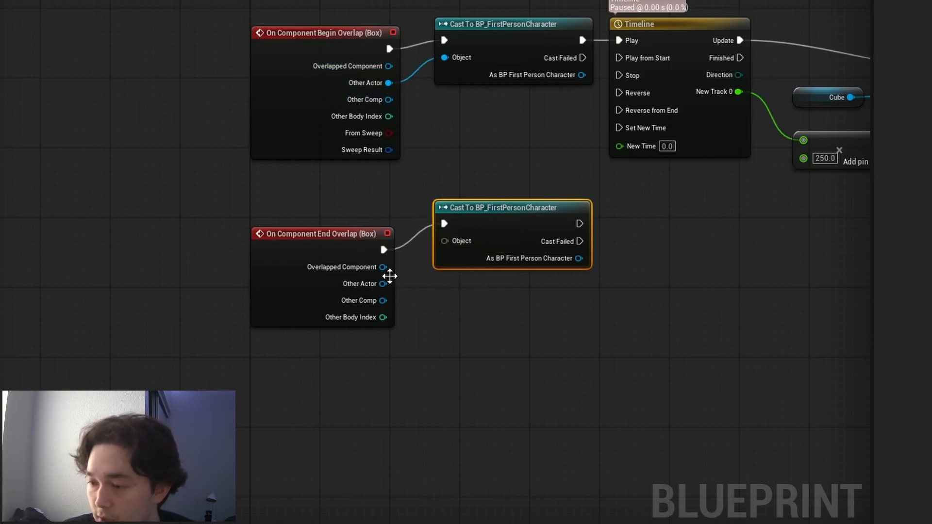
pyautogui.moveTo(383, 283); pyautogui.dragTo(445, 241)
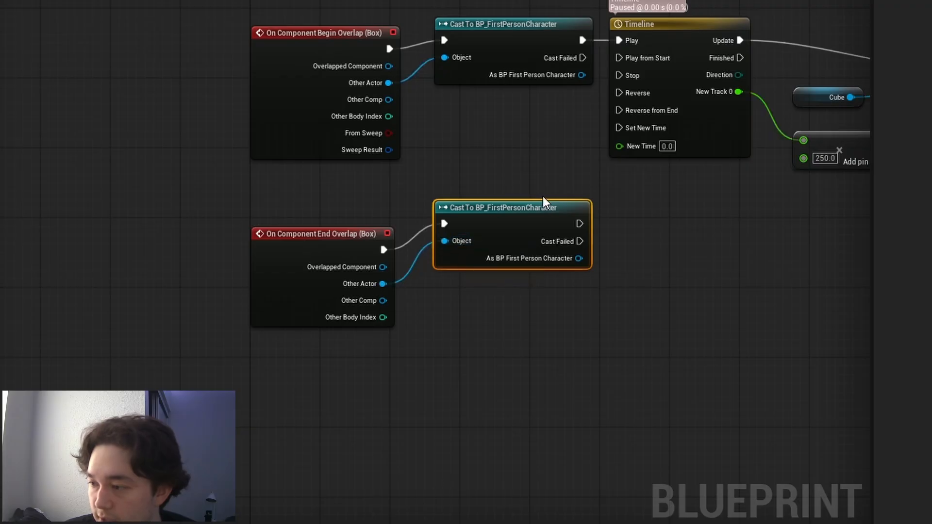
pyautogui.moveTo(535, 204); pyautogui.dragTo(509, 178)
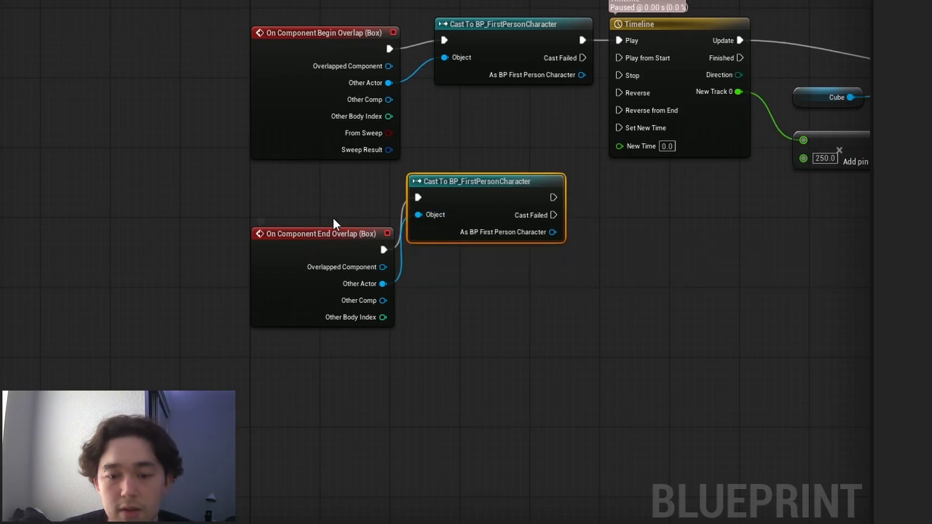
pyautogui.moveTo(553, 197); pyautogui.dragTo(622, 92)
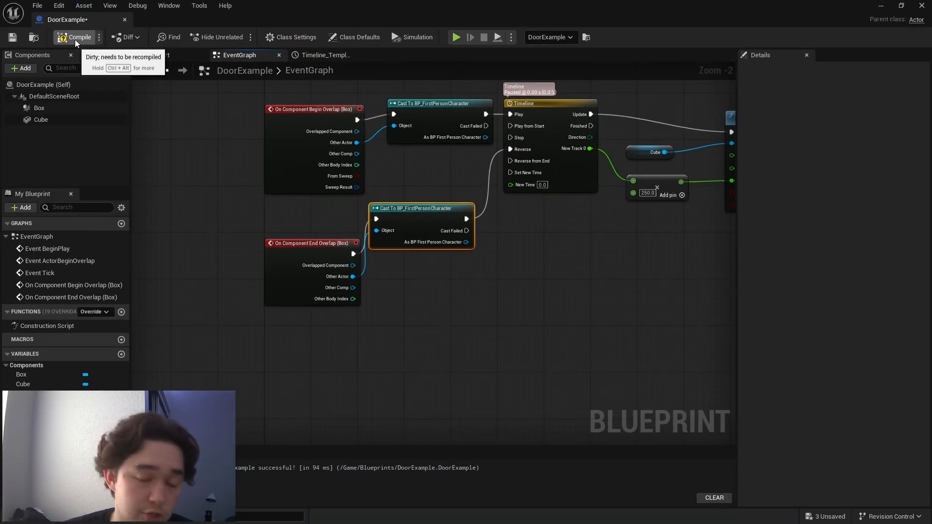
pyautogui.click(75, 39)
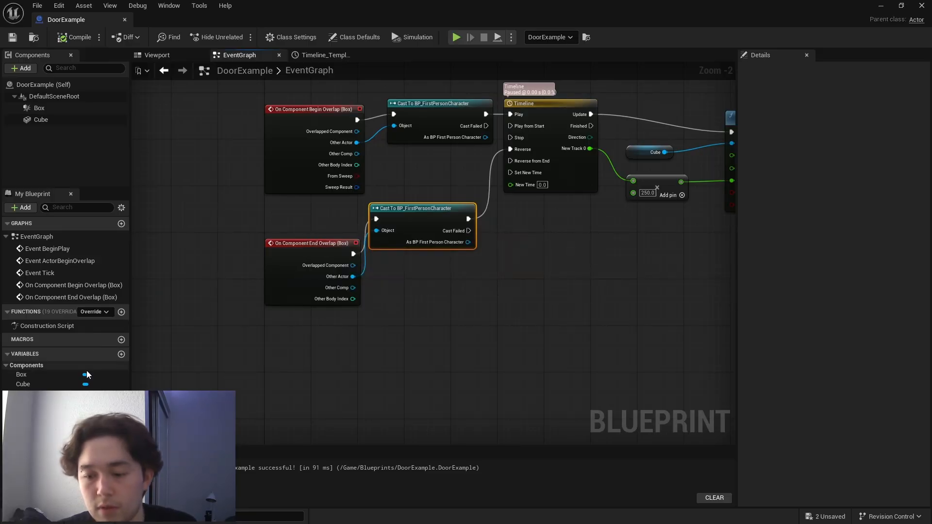
# - Return to the Lvl_FirstPerson level and play it, walking through the door and away to test opening and closing
pyautogui.click(881, 5)
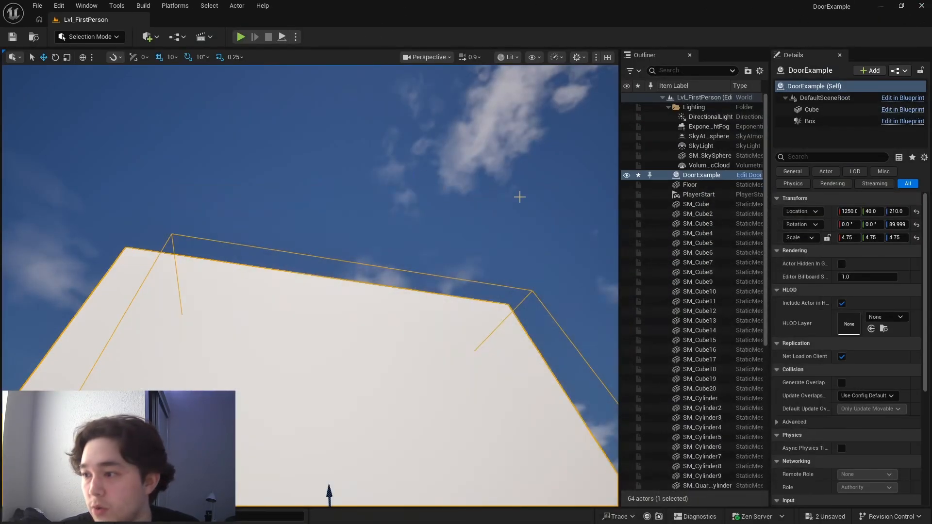
pyautogui.click(241, 37)
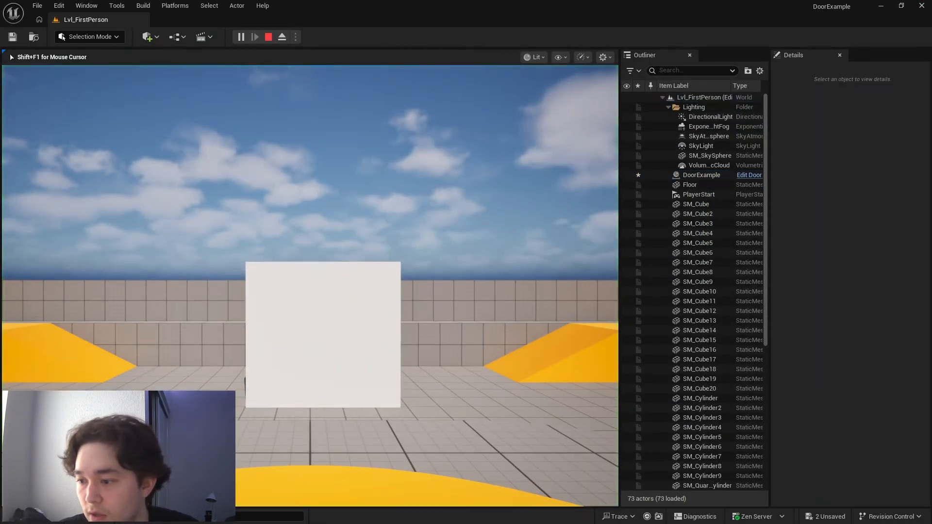
pyautogui.press('w')
pyautogui.press('w')
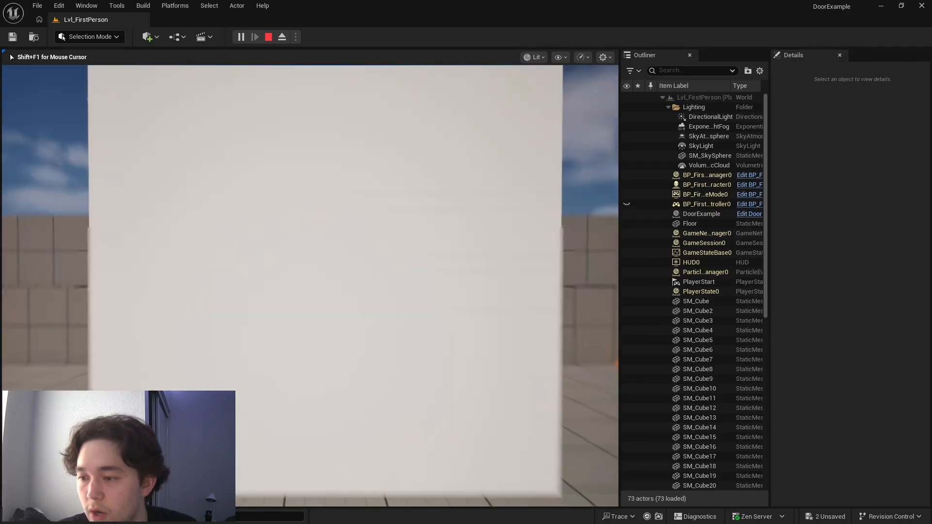
pyautogui.press('w')
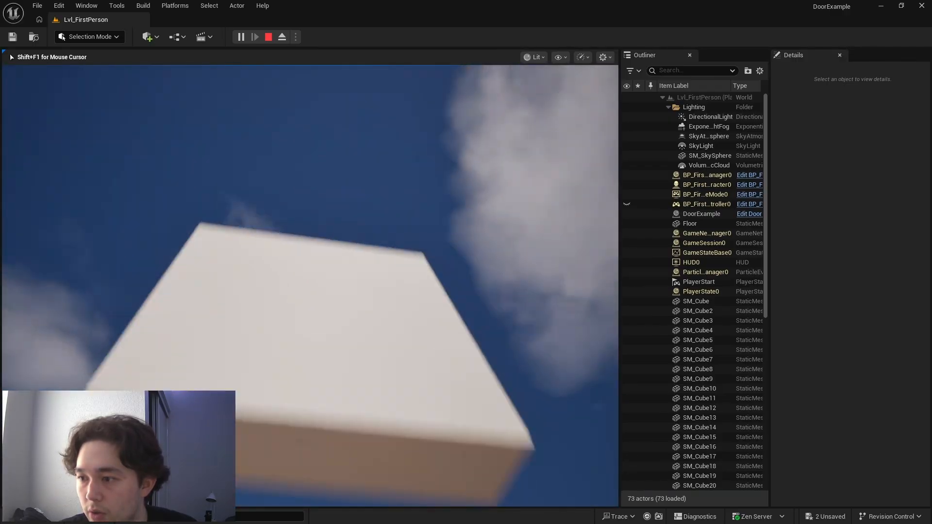
pyautogui.press('w')
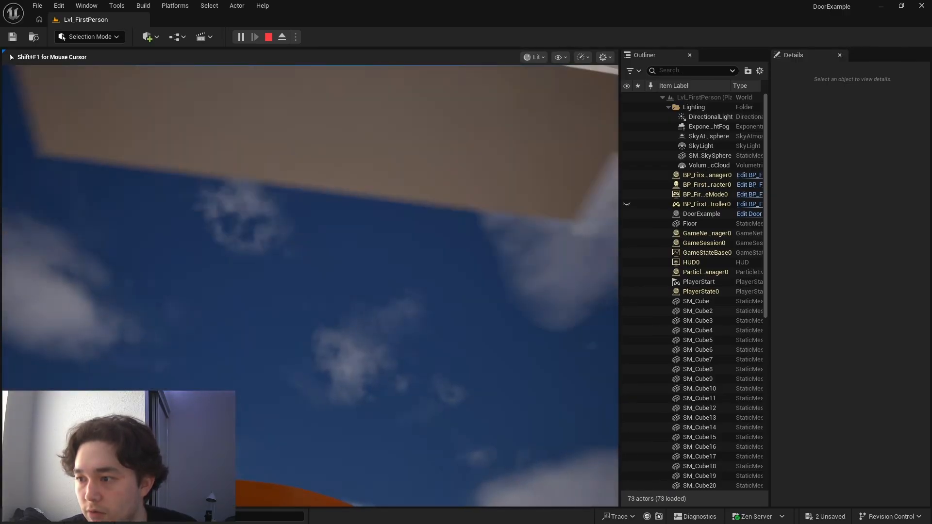
pyautogui.press('w')
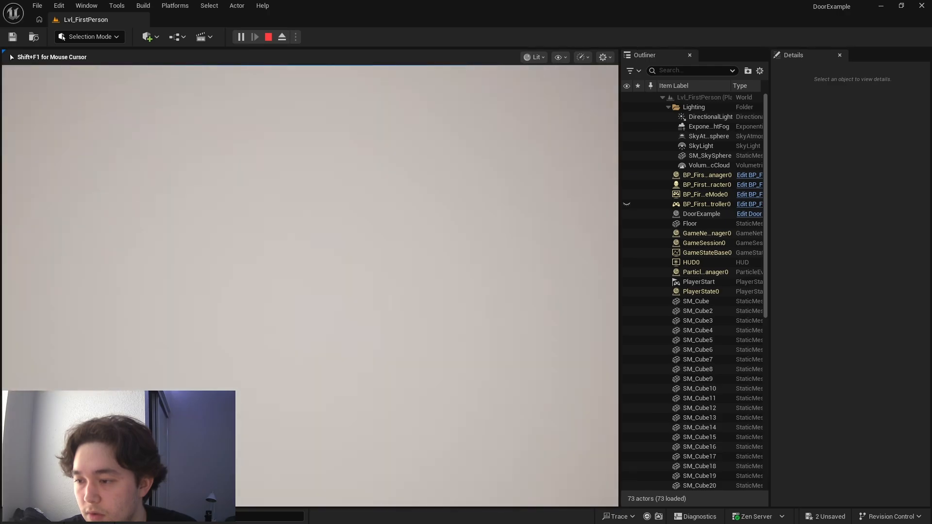
pyautogui.press('w')
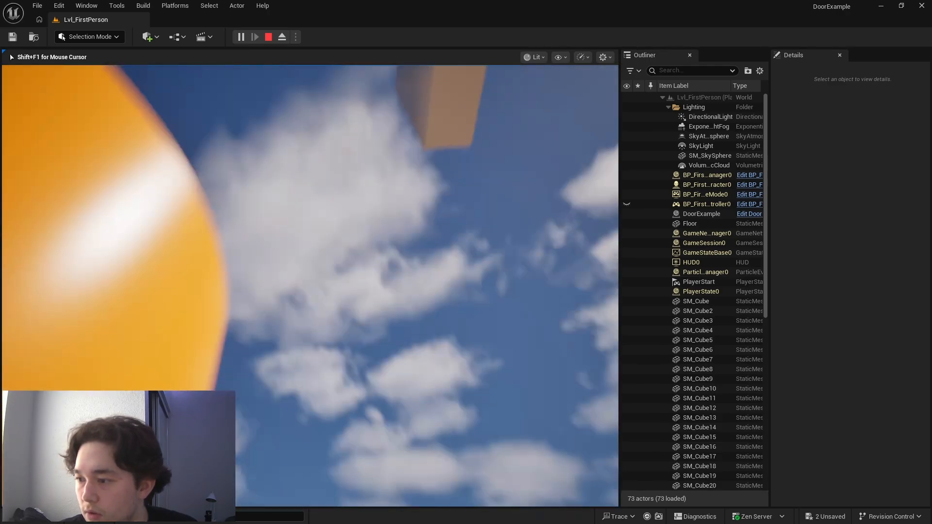